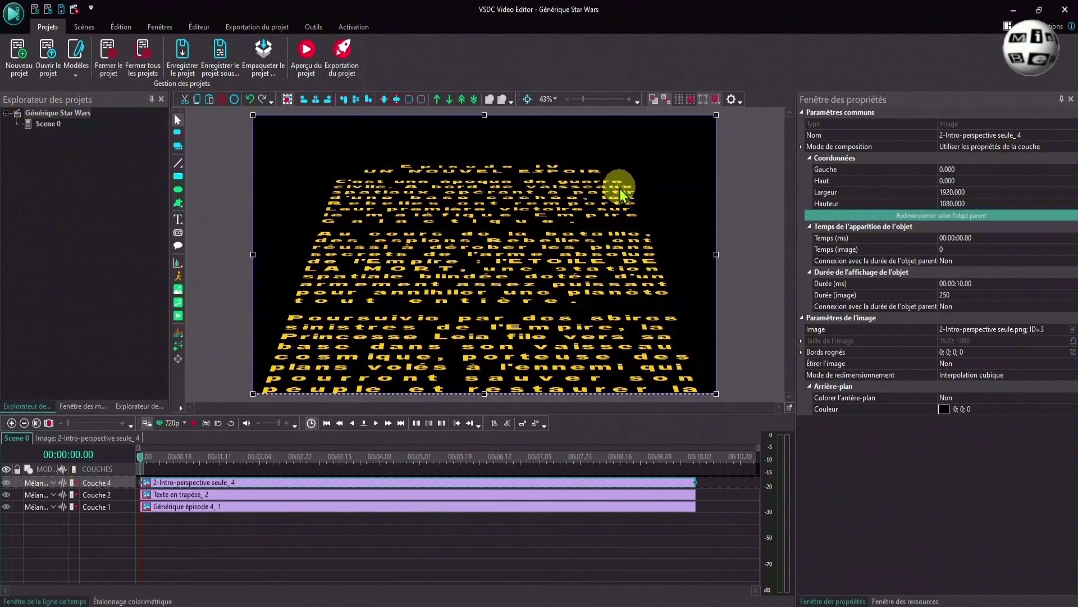
# - Delete the 2-Intro-perspective seule_ 4 and Générique épisode 4_ 1 images from the scene
pyautogui.press('Delete')
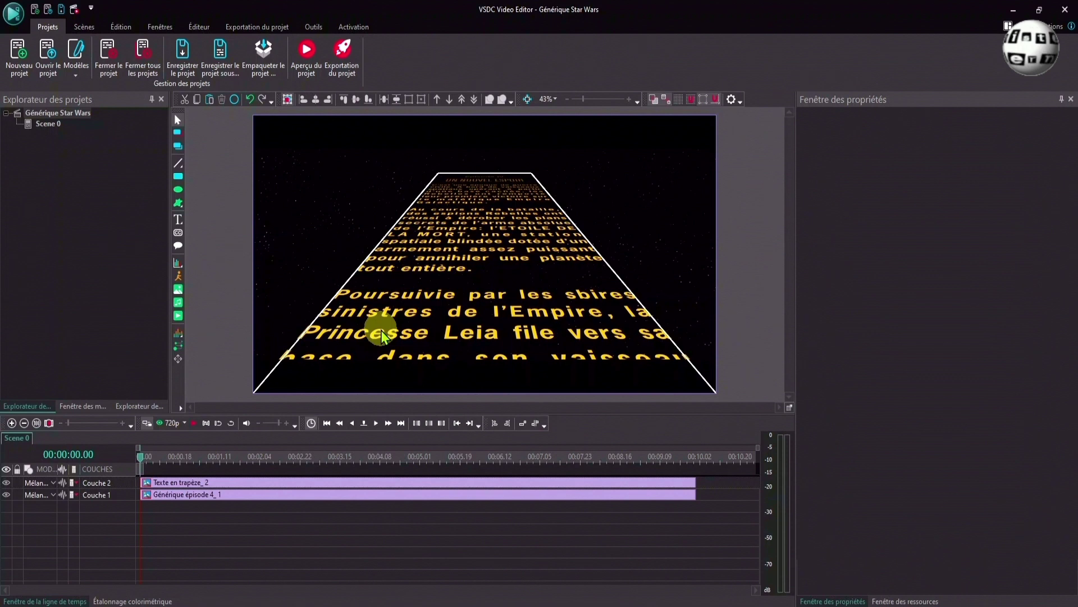
pyautogui.click(320, 496)
pyautogui.rightClick(321, 497)
pyautogui.click(338, 480)
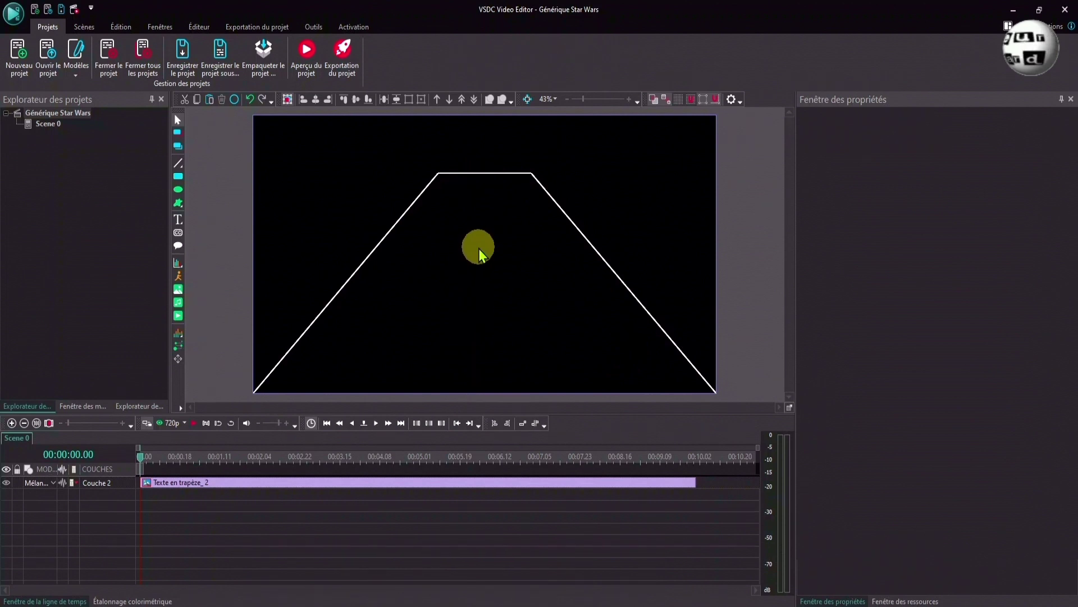
# - Place tracking points on the trapezoid's upper-left corner at about X 767, Y 230 and its upper-right corner at about X 1156, Y 226
pyautogui.click(178, 346)
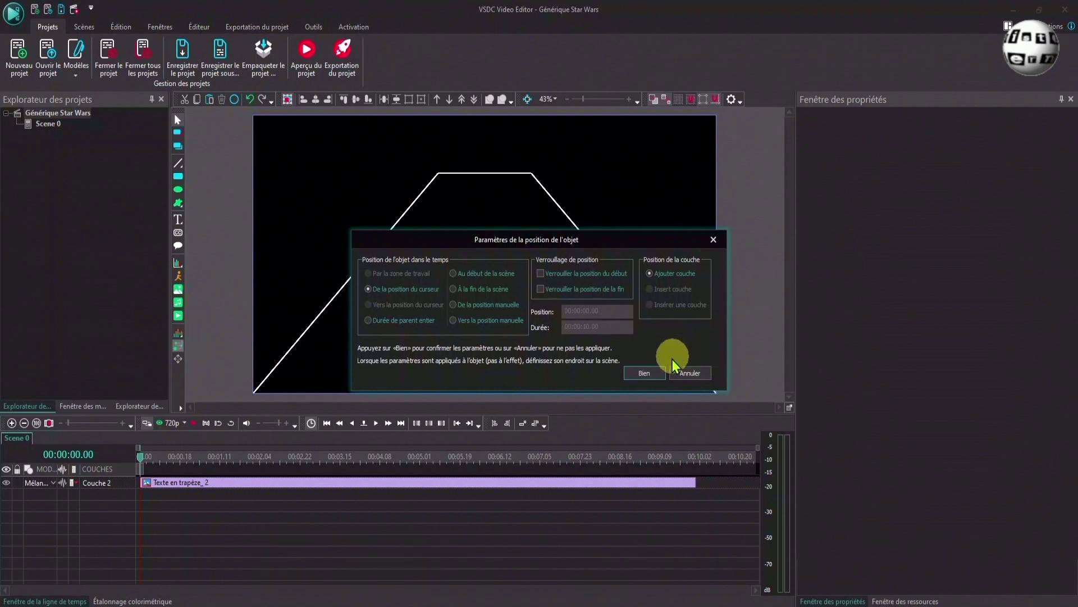
pyautogui.click(652, 373)
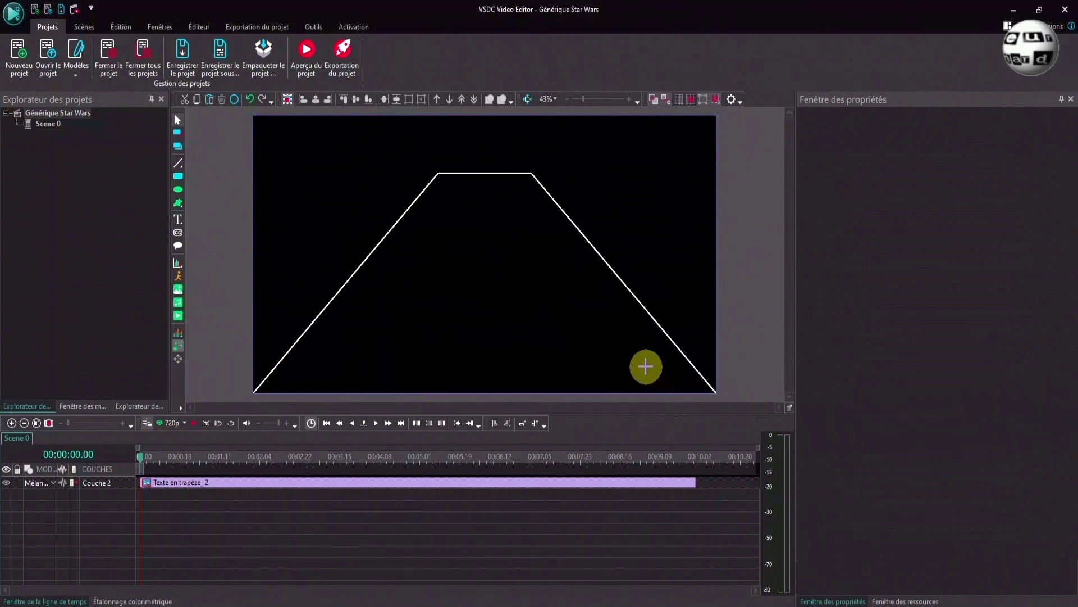
pyautogui.click(438, 174)
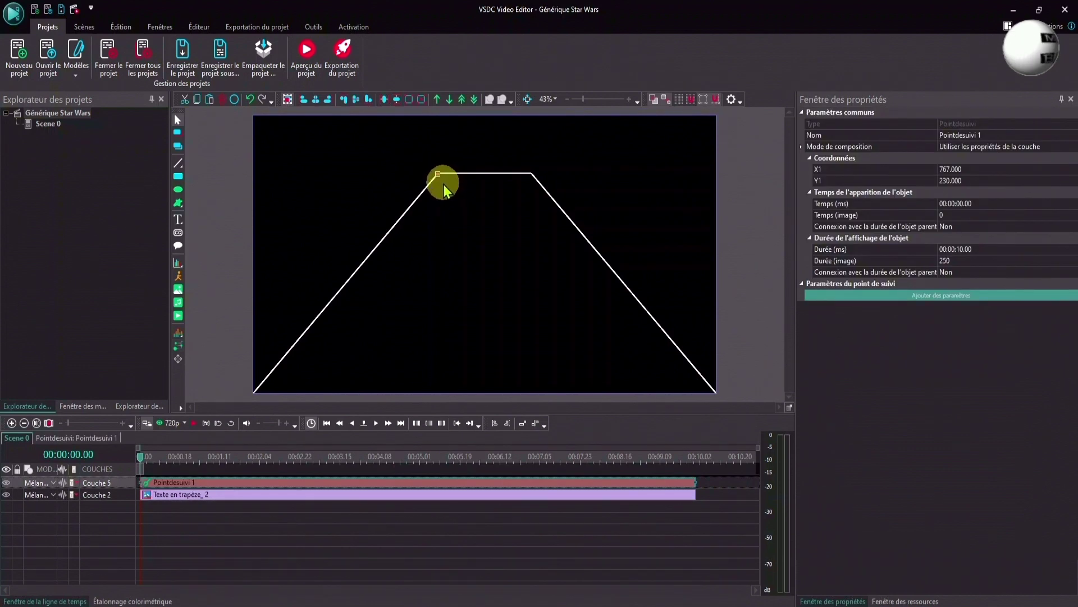
pyautogui.click(178, 349)
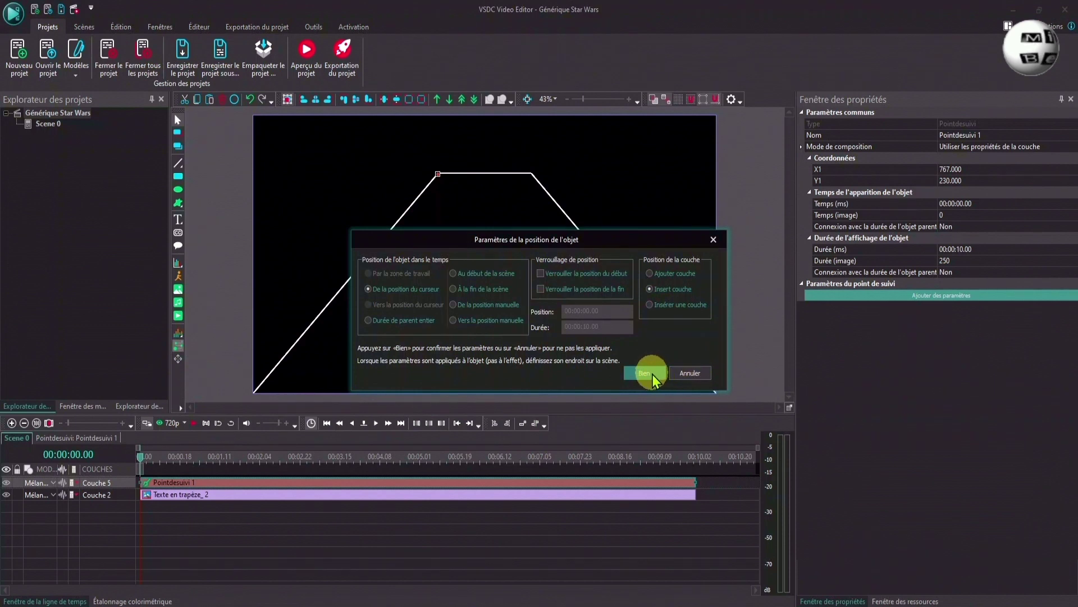
pyautogui.click(653, 376)
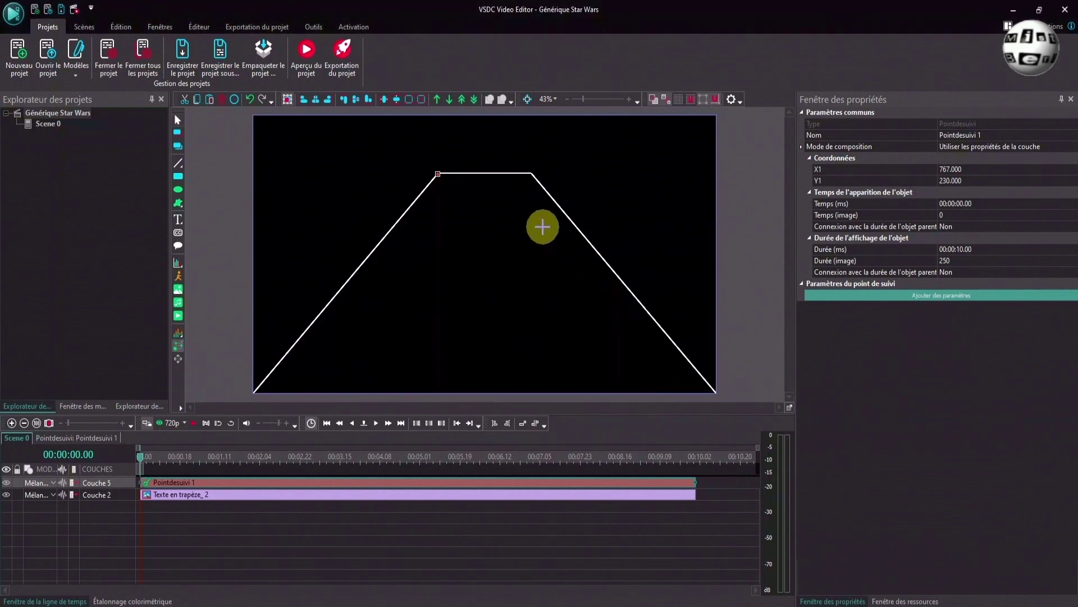
pyautogui.click(531, 173)
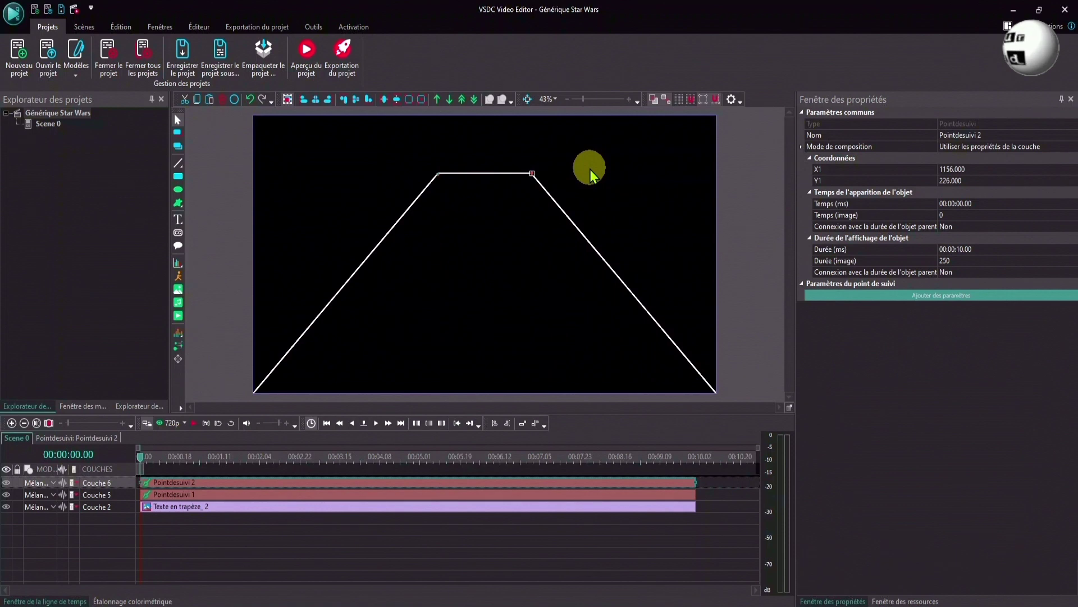
# - Set the Y1 coordinate of the tracking point on the trapezoid's upper-left corner to 226
pyautogui.click(186, 496)
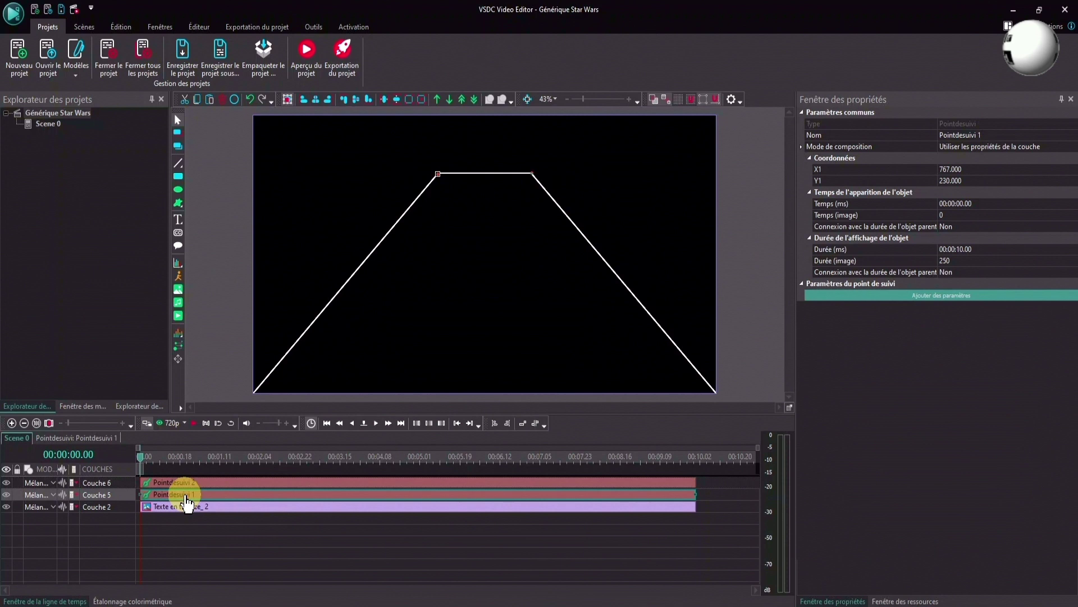
pyautogui.click(437, 175)
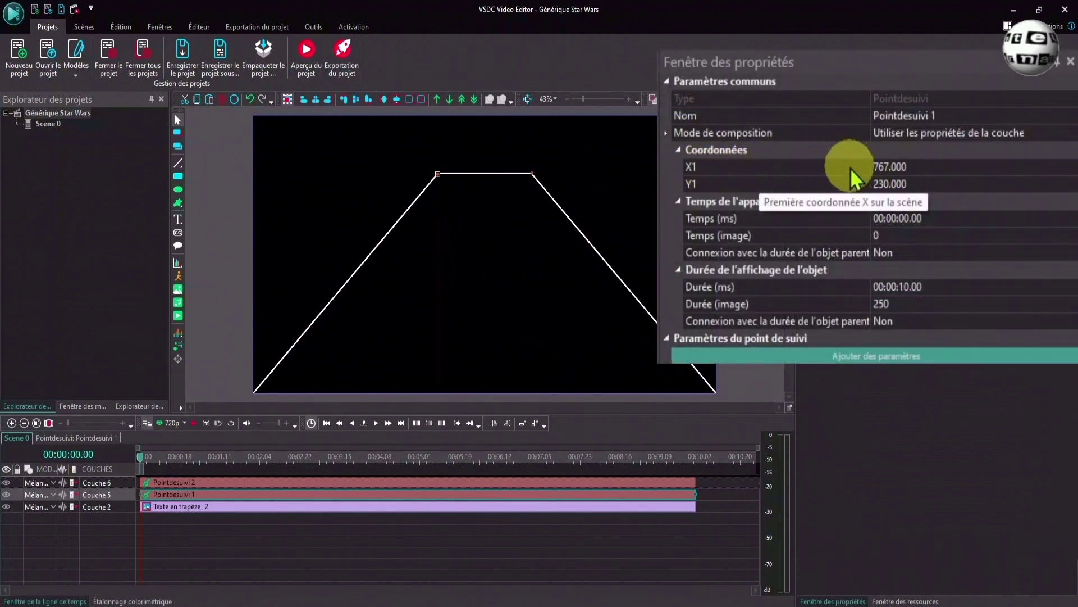
pyautogui.click(921, 181)
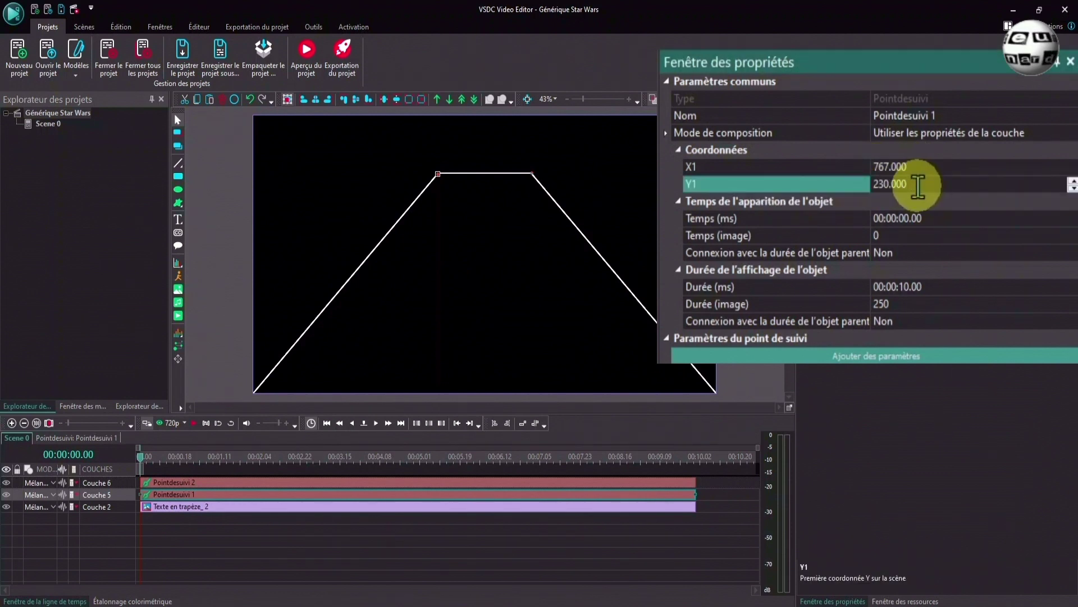
pyautogui.click(1073, 188)
pyautogui.click(1073, 187)
pyautogui.click(1073, 187)
pyautogui.click(1073, 188)
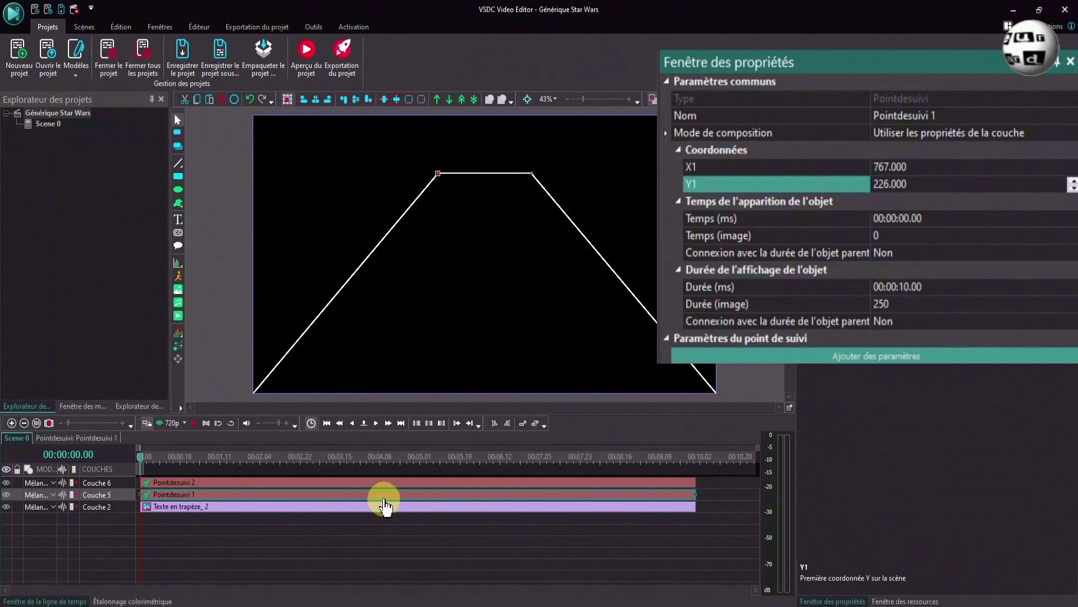
# - Compare the two upper tracking points and set the upper-right point's X1 coordinate to 1153 for symmetry
pyautogui.click(372, 483)
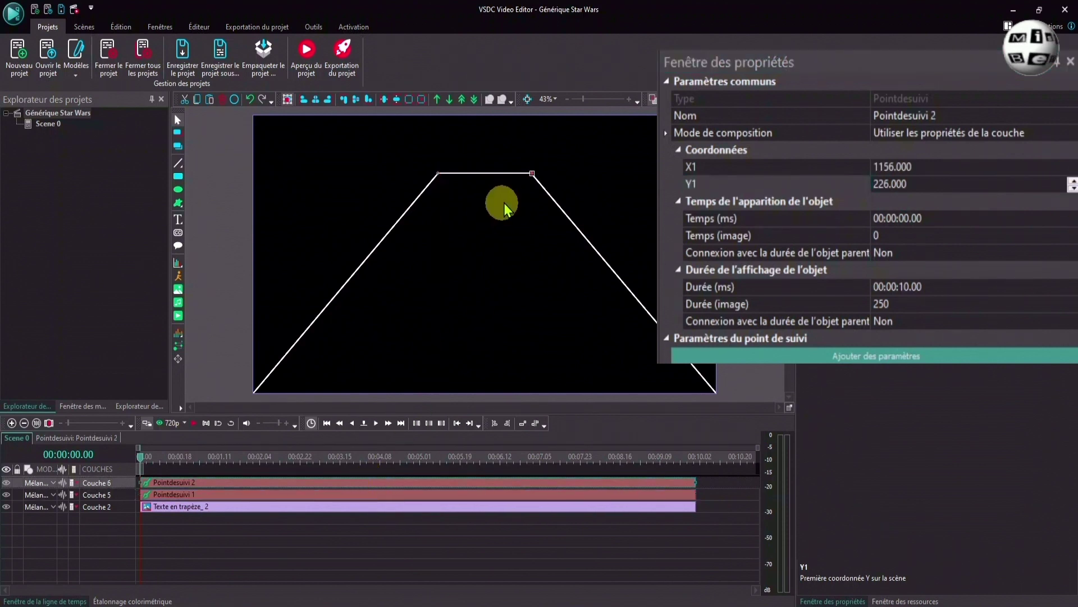
pyautogui.moveTo(531, 174); pyautogui.dragTo(533, 174)
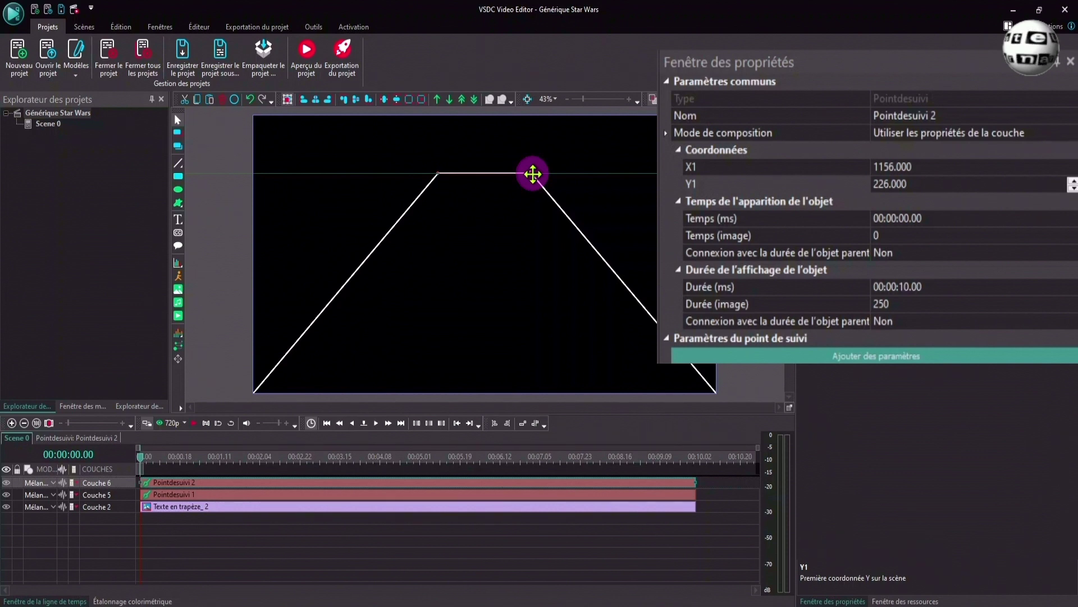
pyautogui.moveTo(533, 174); pyautogui.dragTo(533, 174)
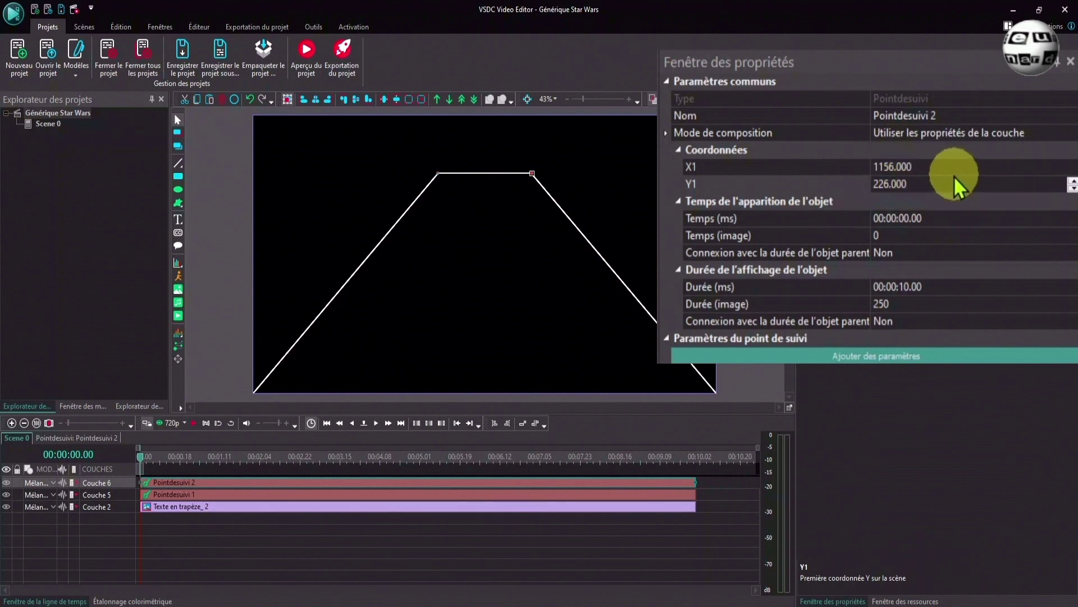
pyautogui.click(361, 495)
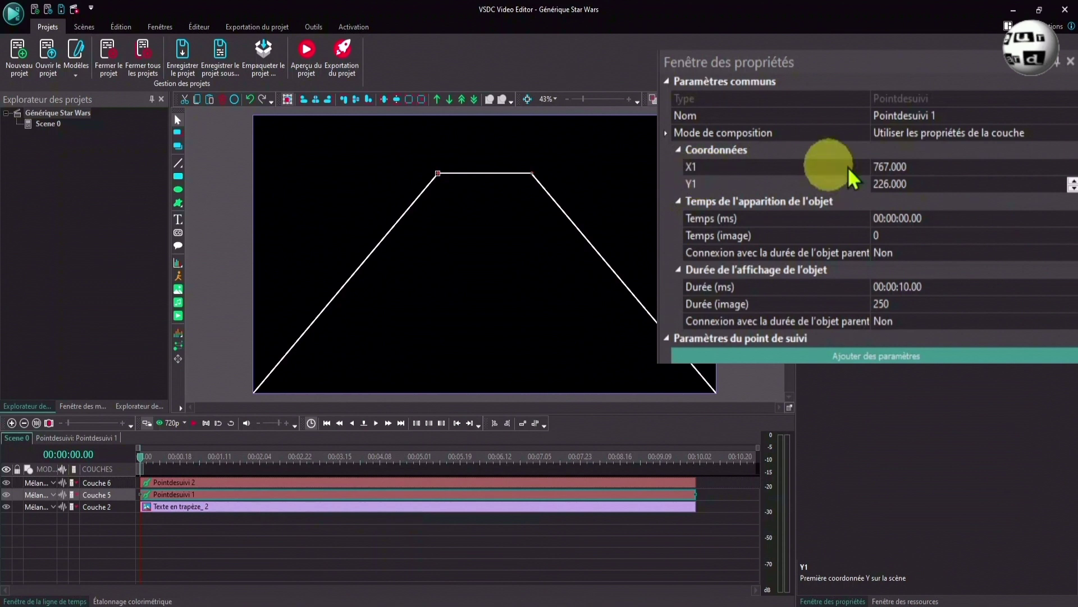
pyautogui.click(414, 482)
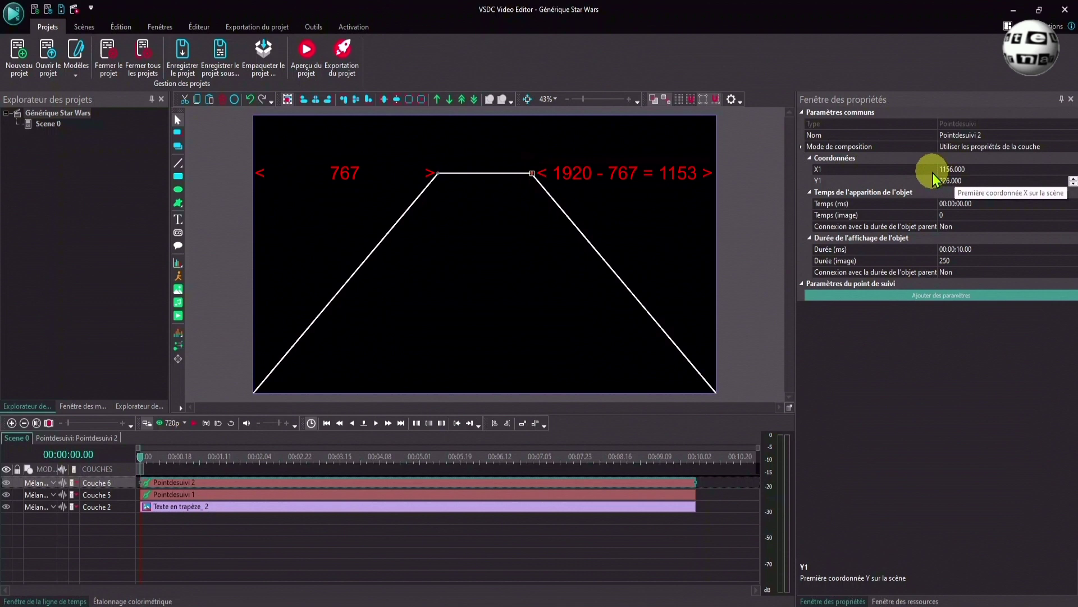
pyautogui.click(1072, 171)
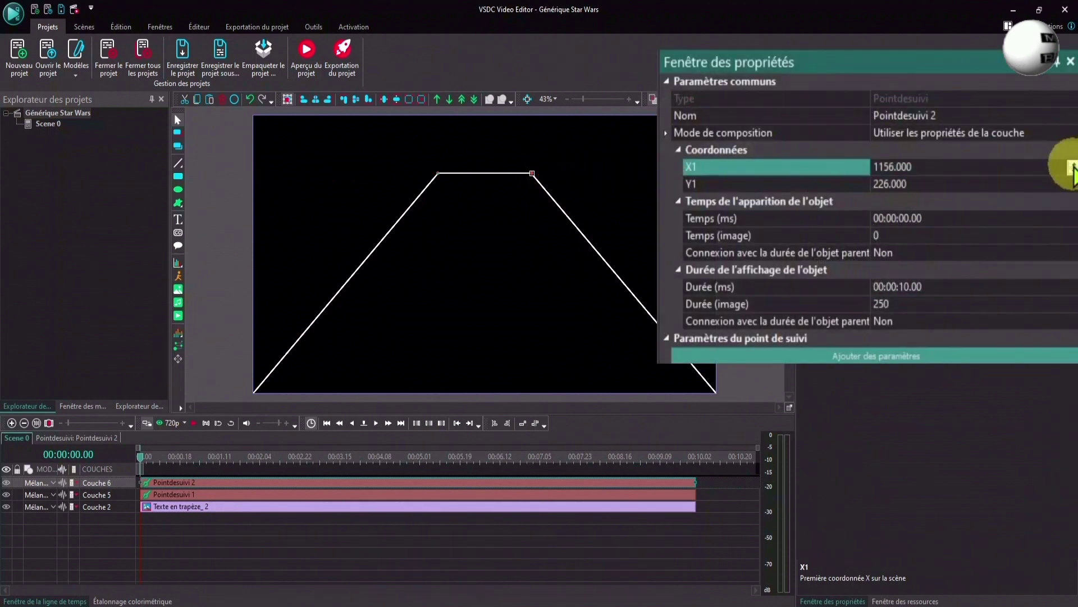
pyautogui.click(1073, 173)
pyautogui.click(1073, 173)
pyautogui.click(1073, 173)
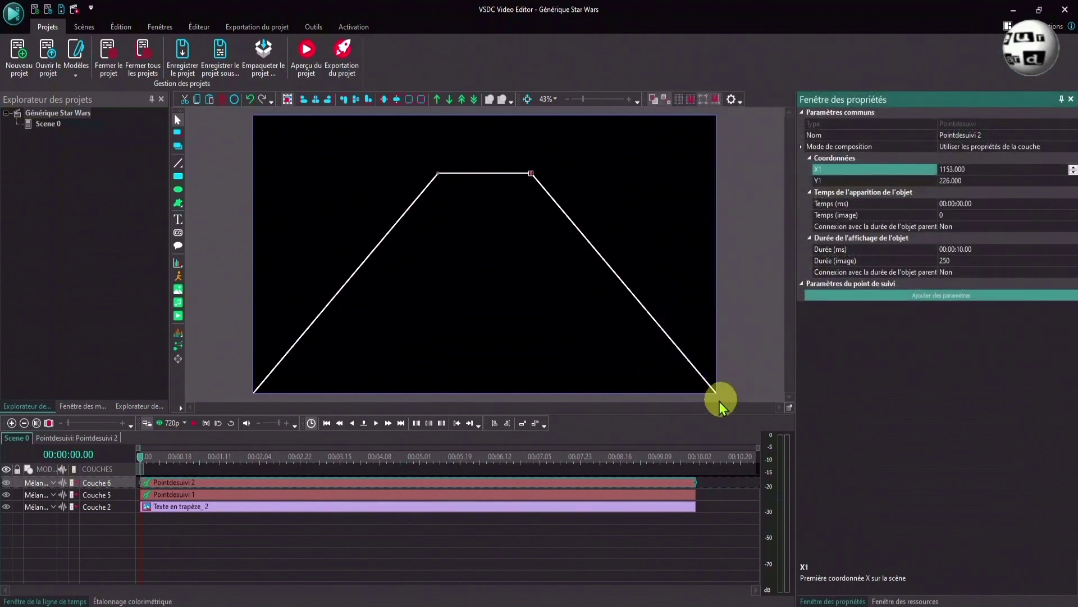
# - Add a tracking point on the trapezoid's lower-right corner and set its coordinates to X1 1920, Y1 1080
pyautogui.click(175, 348)
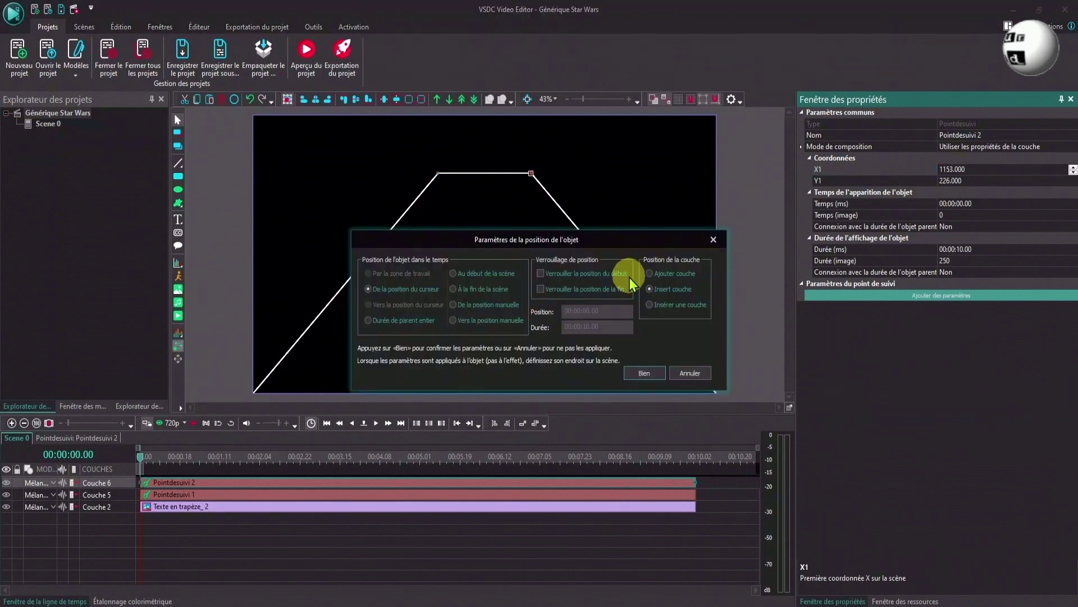
pyautogui.click(640, 373)
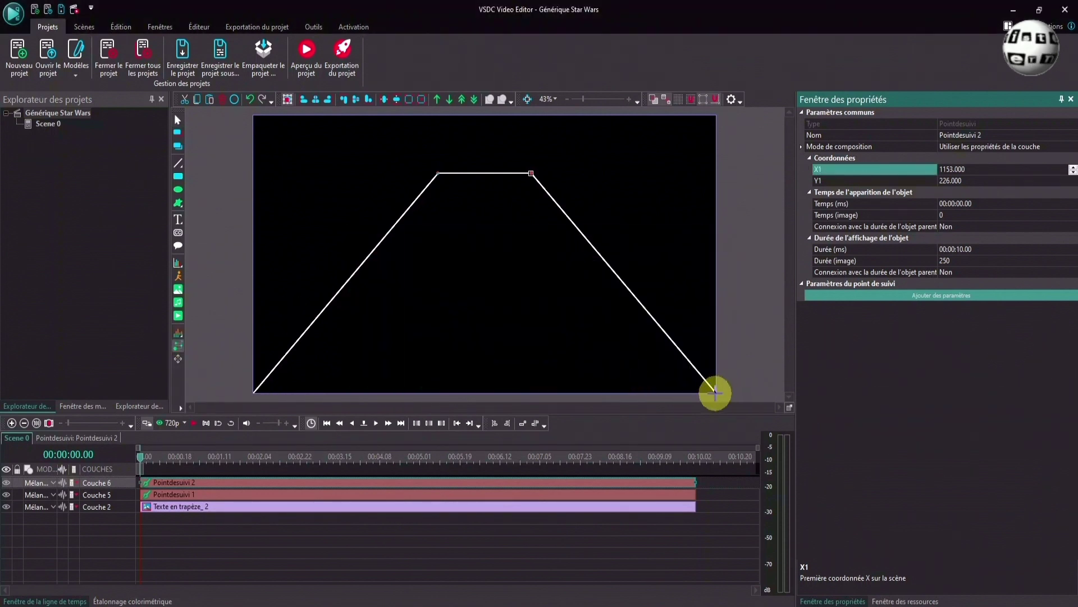
pyautogui.click(715, 393)
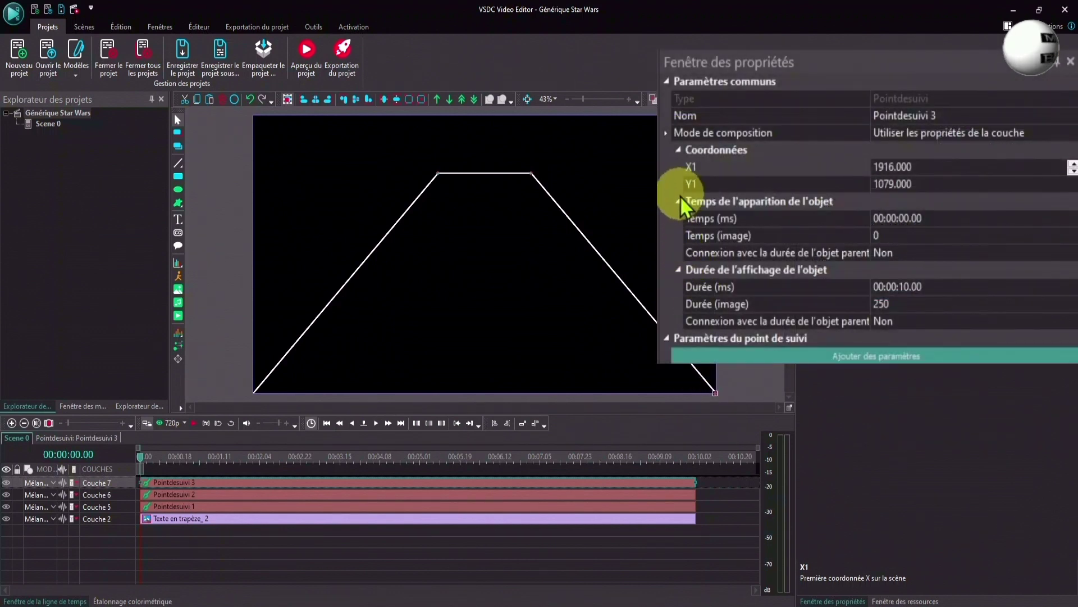
pyautogui.click(1073, 166)
pyautogui.click(1073, 166)
pyautogui.click(1073, 167)
pyautogui.click(1073, 167)
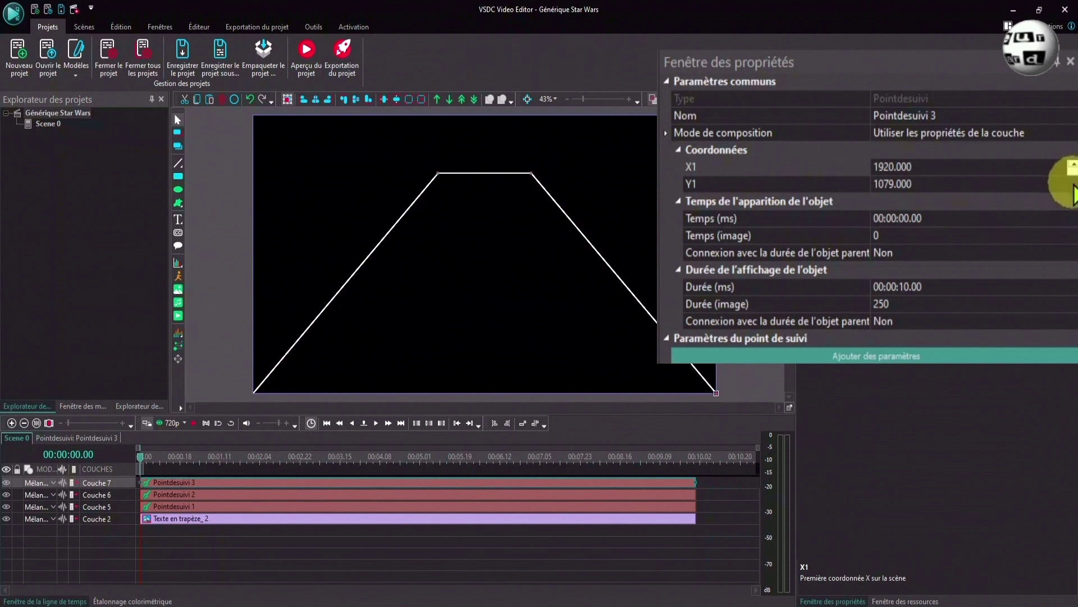
pyautogui.click(1074, 184)
pyautogui.click(1073, 179)
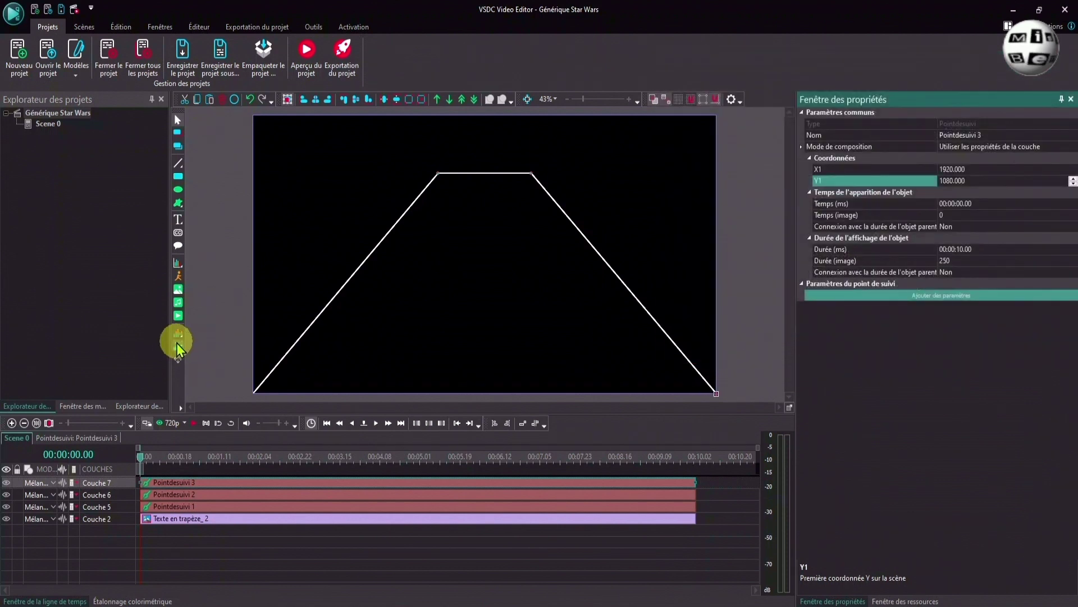
# - Add a tracking point on the trapezoid's lower-left corner and set its coordinates to X1 0, Y1 1080
pyautogui.click(178, 347)
pyautogui.click(643, 374)
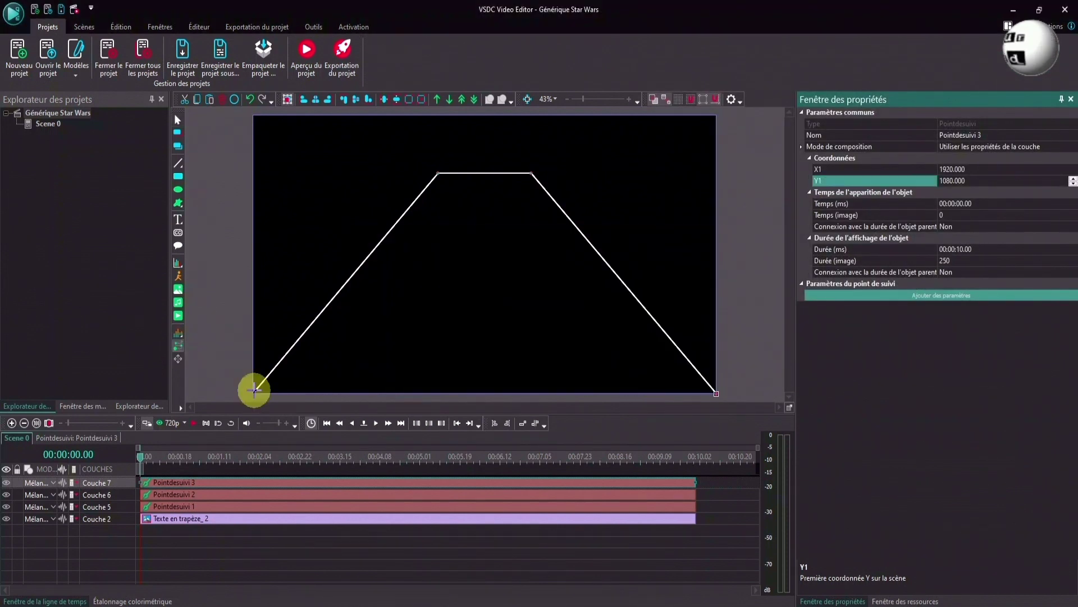
pyautogui.click(254, 392)
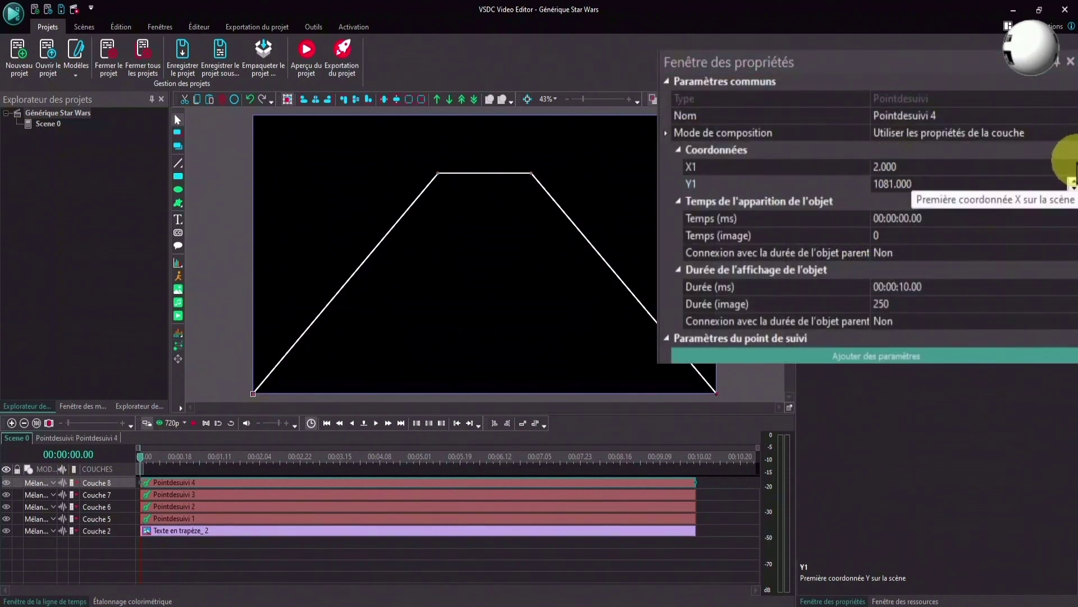
pyautogui.click(1072, 168)
pyautogui.click(1073, 171)
pyautogui.click(1073, 171)
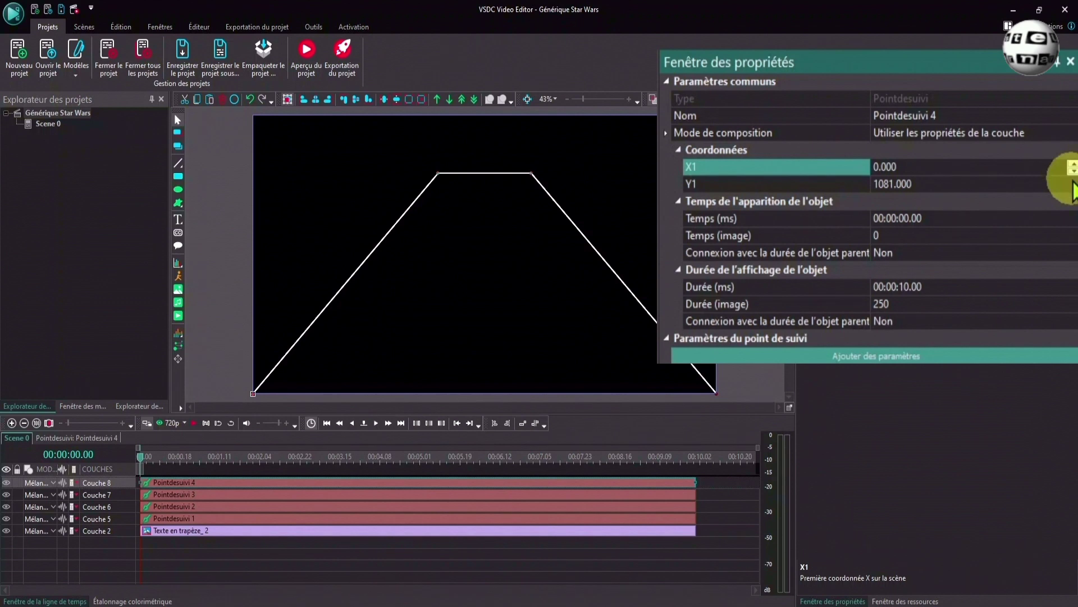
pyautogui.click(1074, 190)
pyautogui.click(1073, 188)
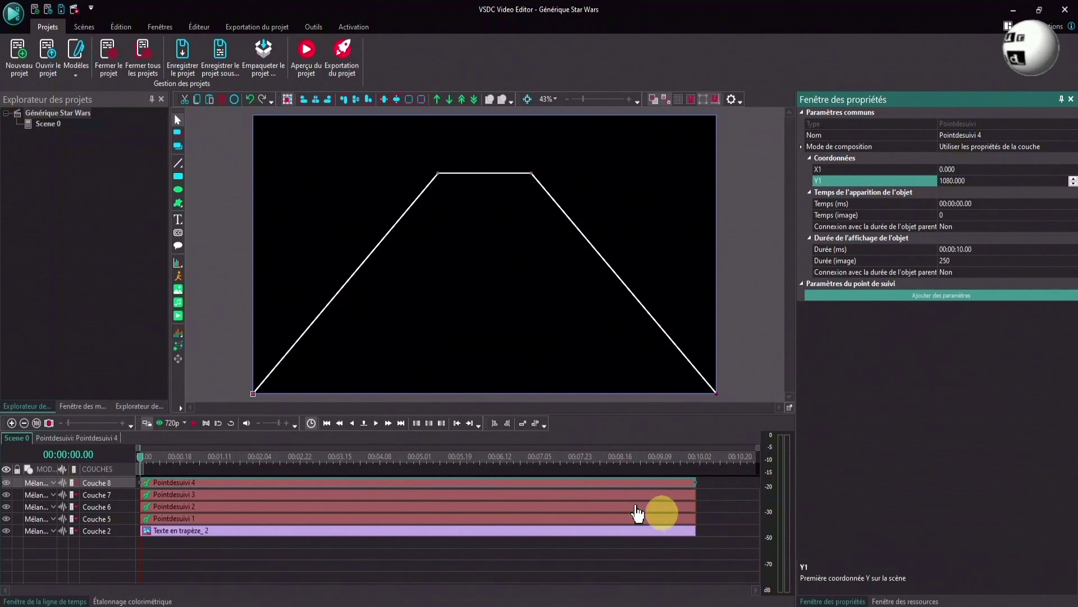
# - Delete the Texte en trapèze_ 2 guide image from the scene, keeping the four tracking points
pyautogui.click(186, 531)
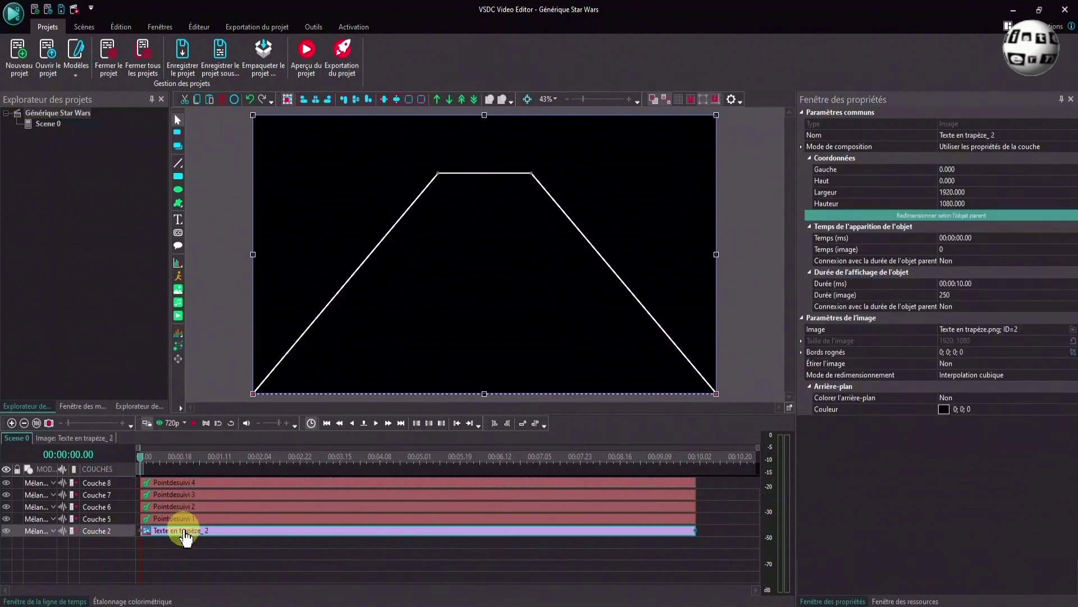
pyautogui.rightClick(185, 537)
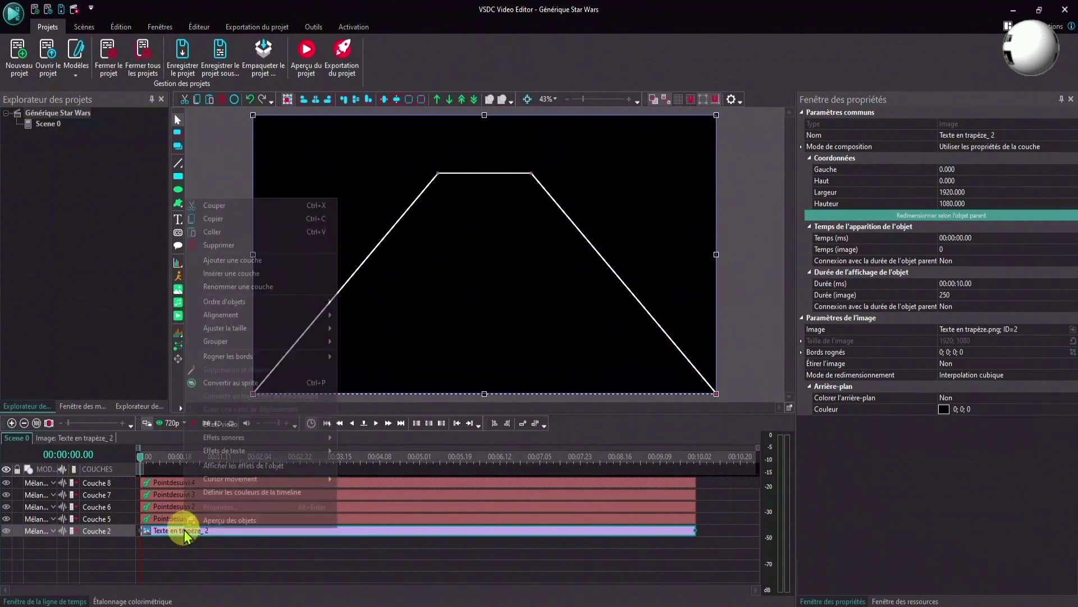
pyautogui.click(234, 247)
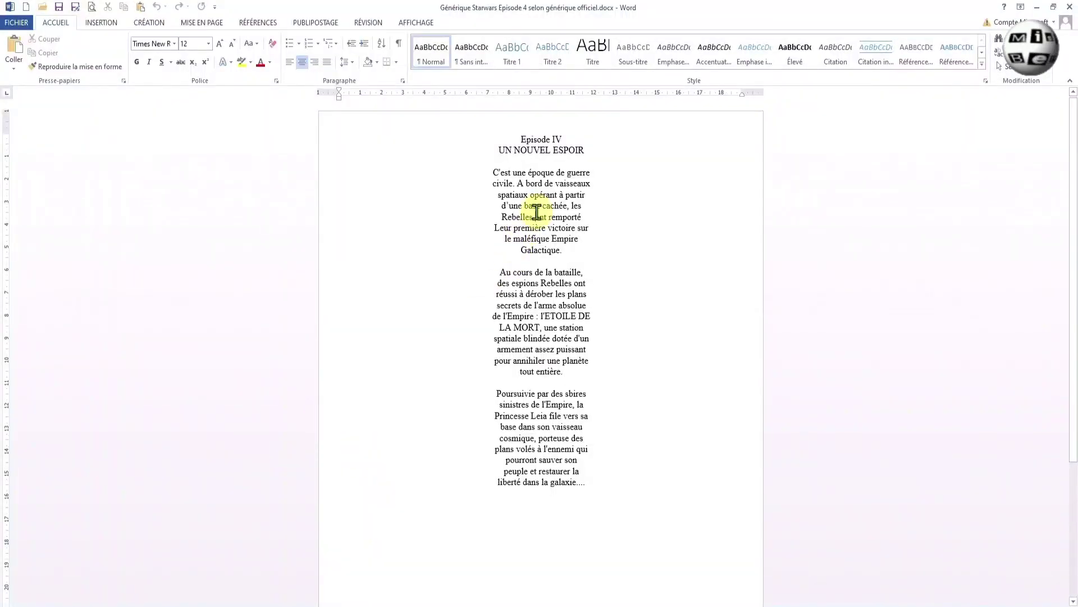
# - Copy the entire Episode IV opening text from the Word document and paste it into the scene in VSDC Video Editor
pyautogui.hotkey('ctrl', 'a')
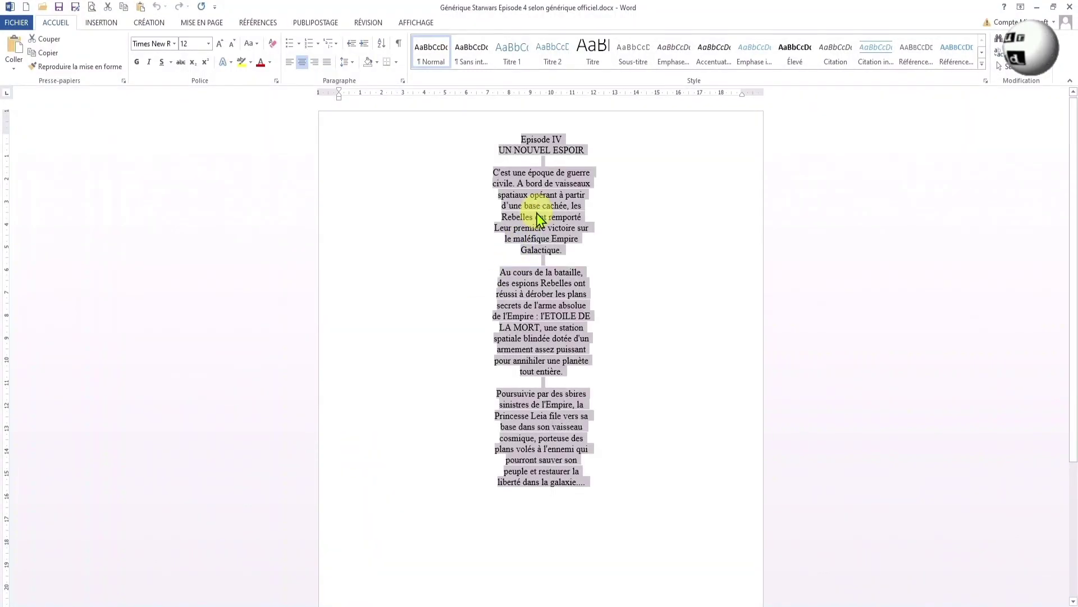
pyautogui.rightClick(538, 218)
pyautogui.click(563, 234)
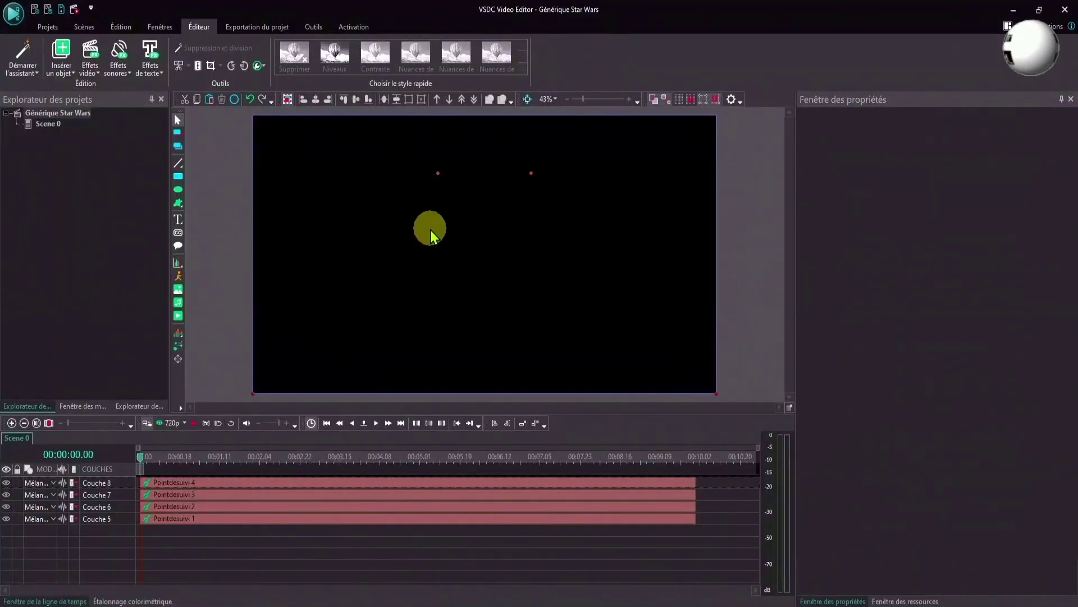
pyautogui.rightClick(430, 230)
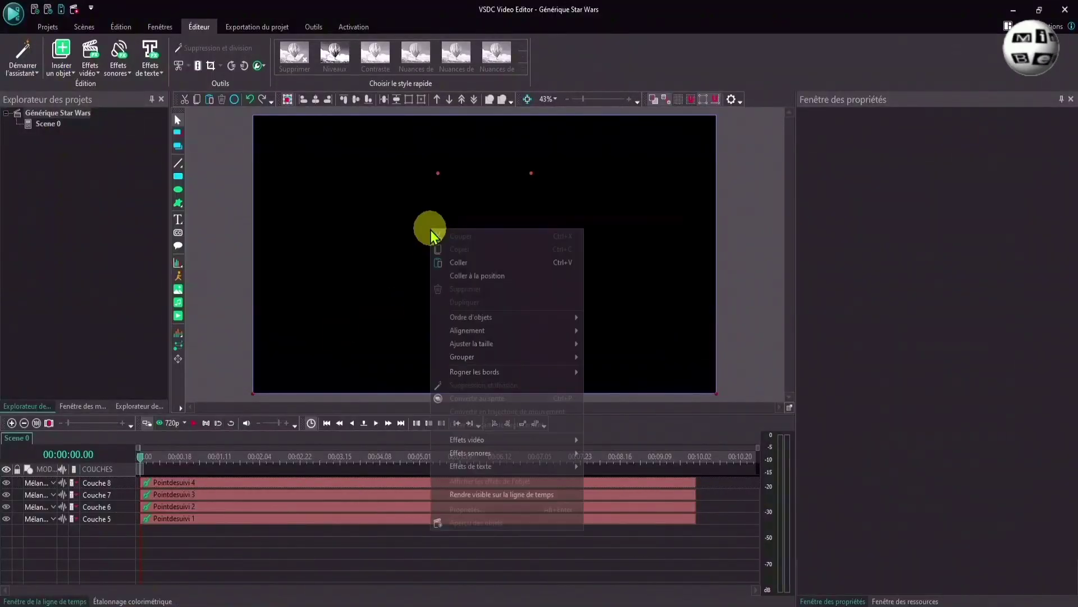
pyautogui.click(463, 262)
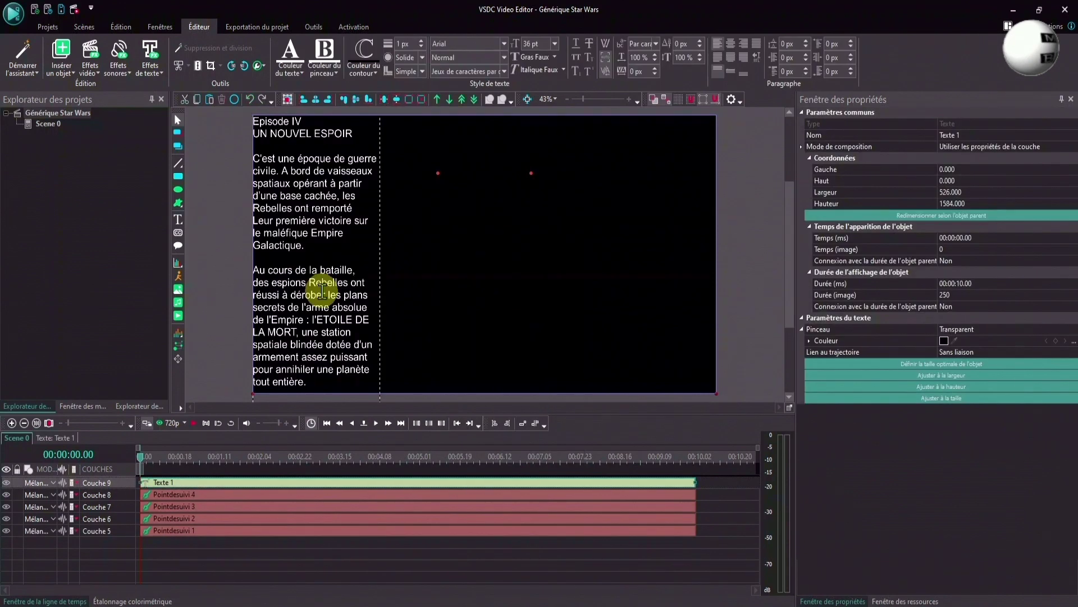
# - Change the font of the whole pasted crawl text to STARWARS
pyautogui.doubleClick(322, 291)
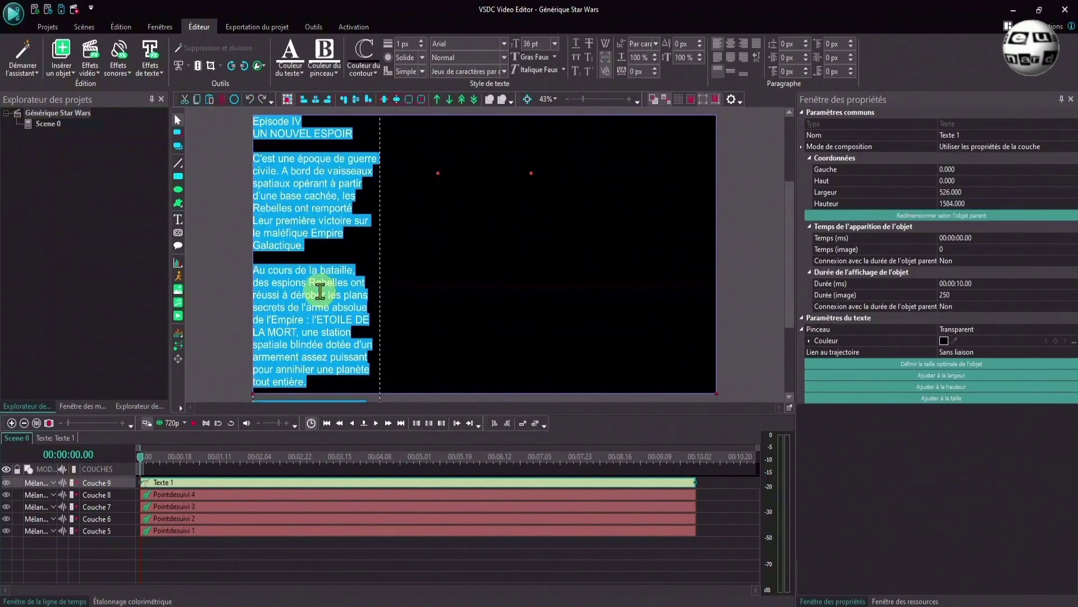
pyautogui.click(507, 49)
pyautogui.click(490, 87)
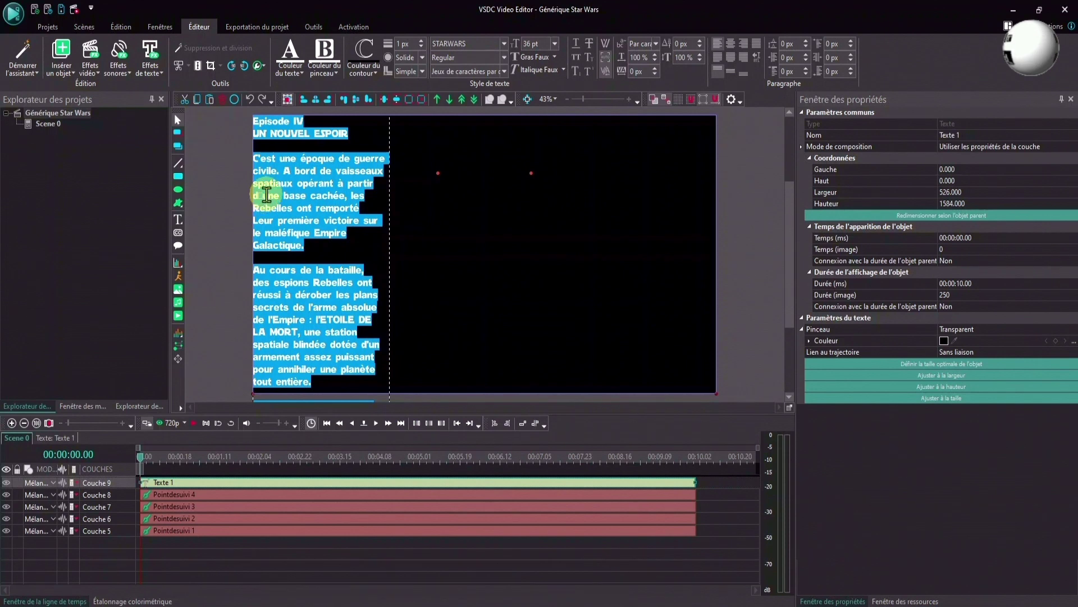
pyautogui.click(269, 197)
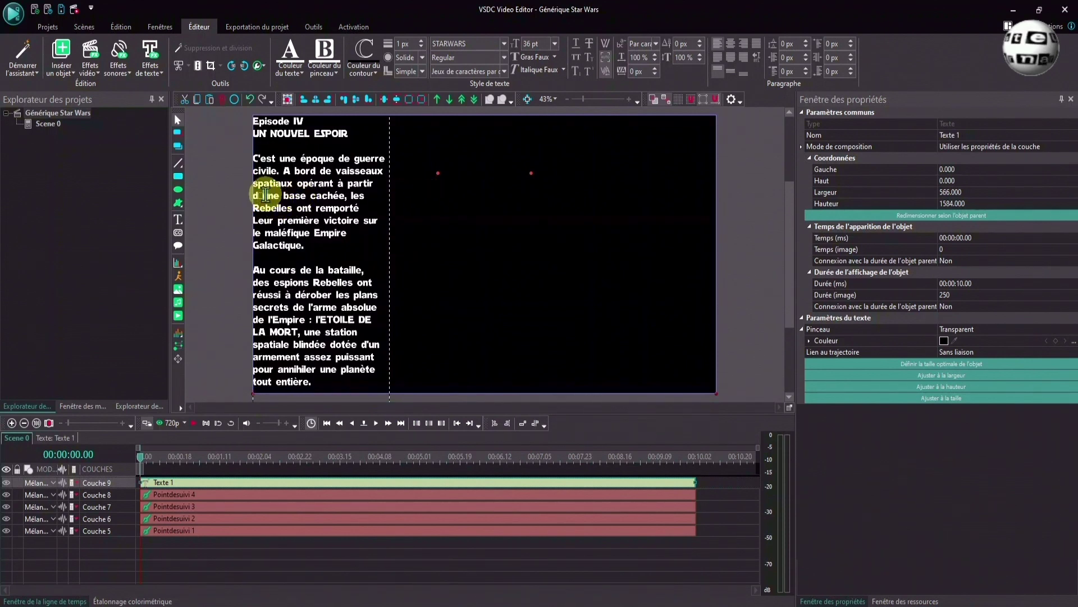
pyautogui.click(312, 189)
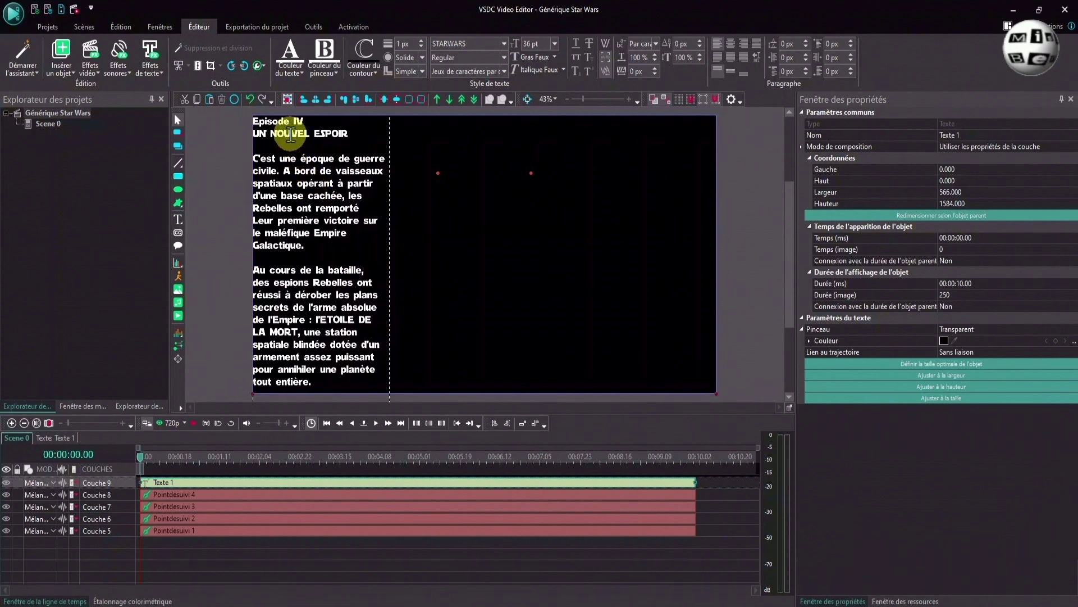
# - Set the font size of the entire crawl text to 96 pt
pyautogui.hotkey('ctrl', 'a')
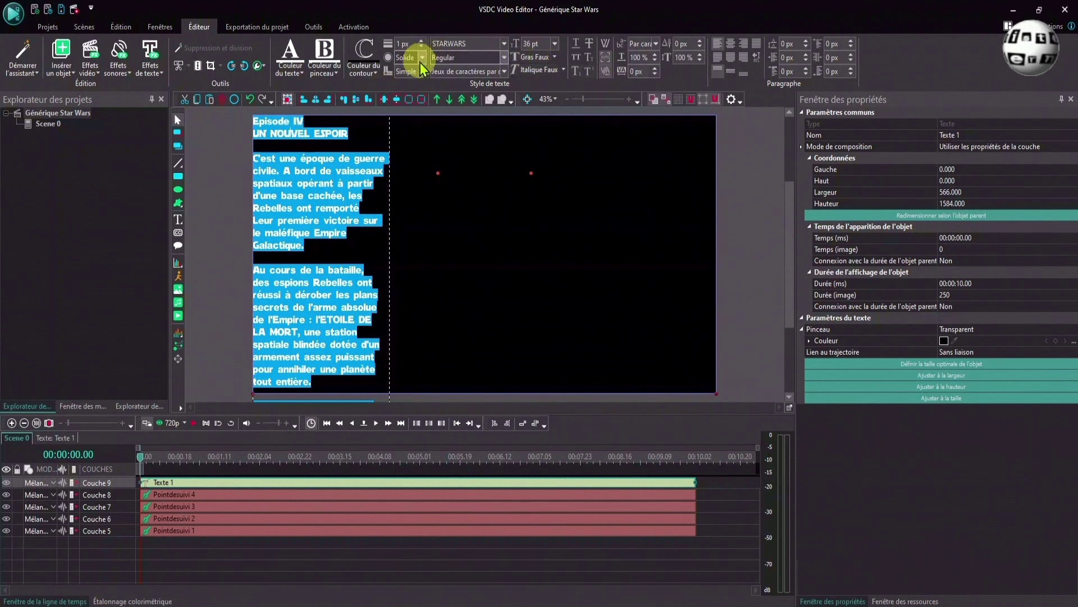
pyautogui.click(555, 44)
pyautogui.click(523, 230)
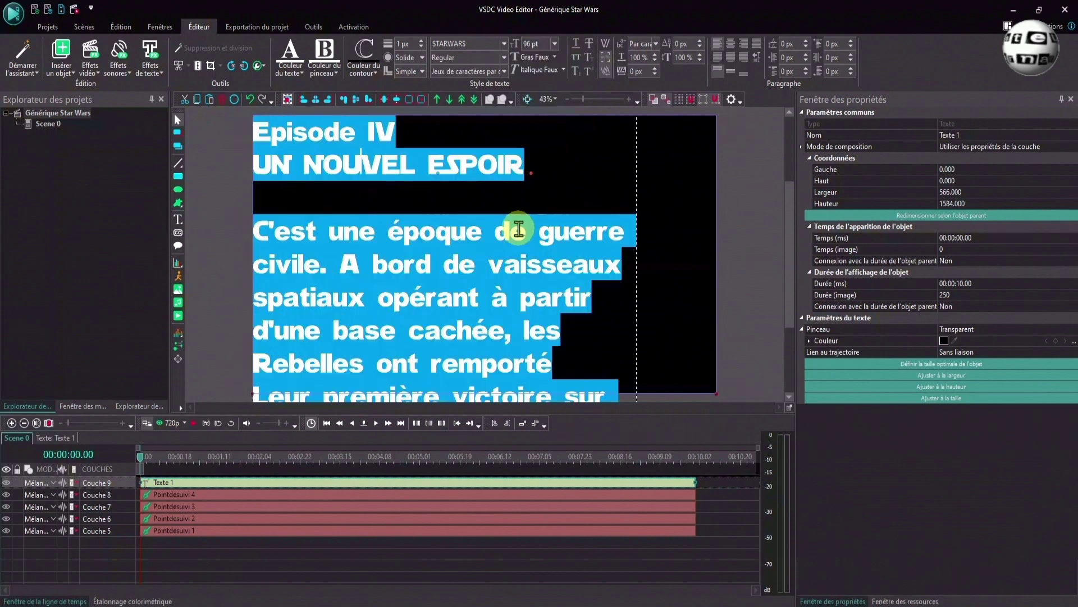
# - Colour the selected crawl text yellow using the custom hex value #F6C601
pyautogui.click(302, 73)
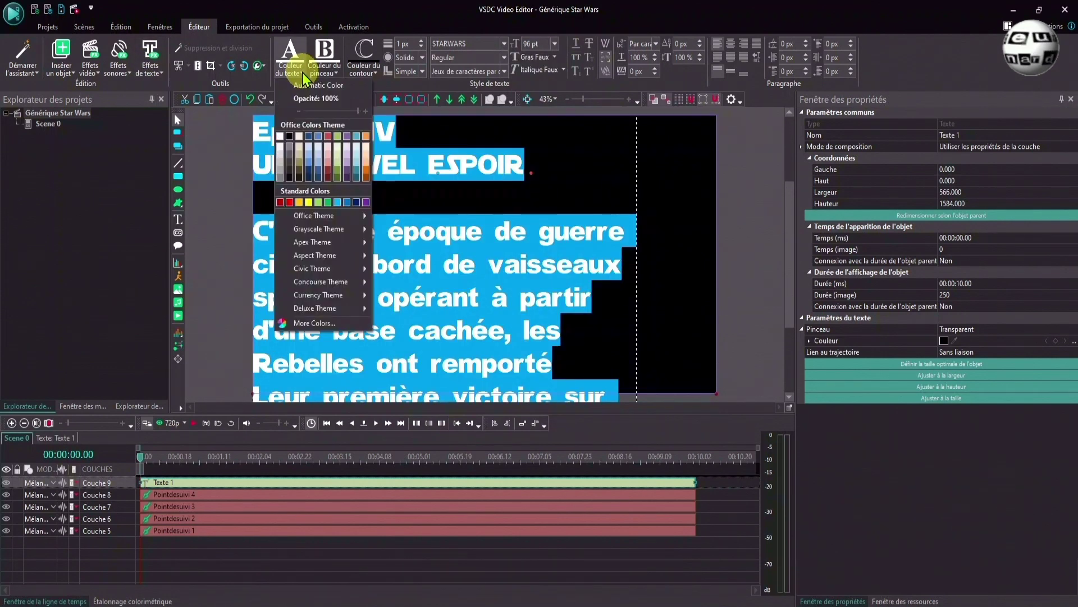
pyautogui.click(310, 324)
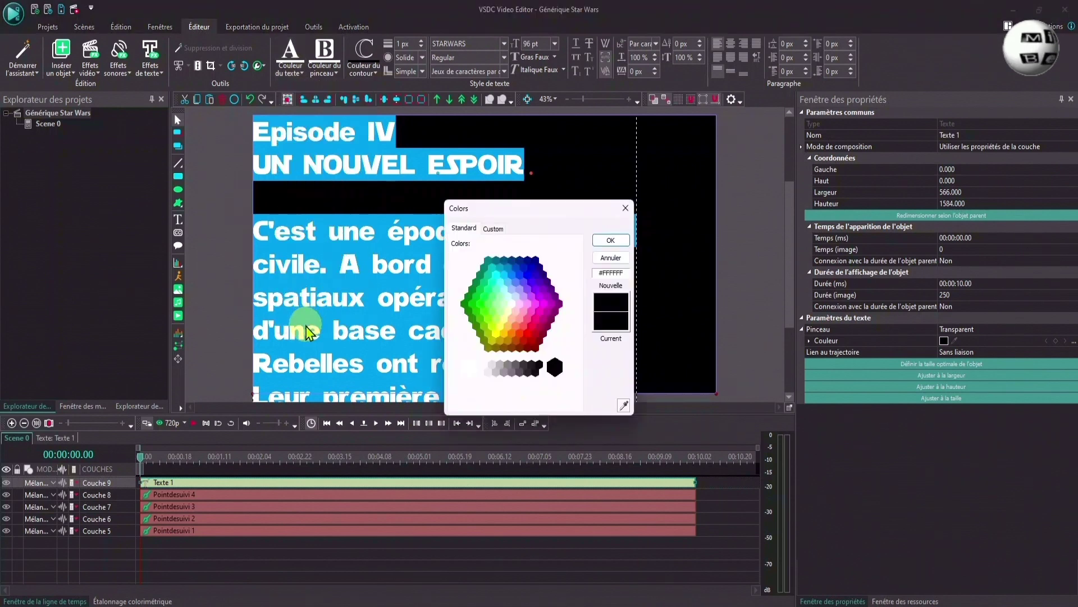
pyautogui.moveTo(641, 259); pyautogui.dragTo(749, 286)
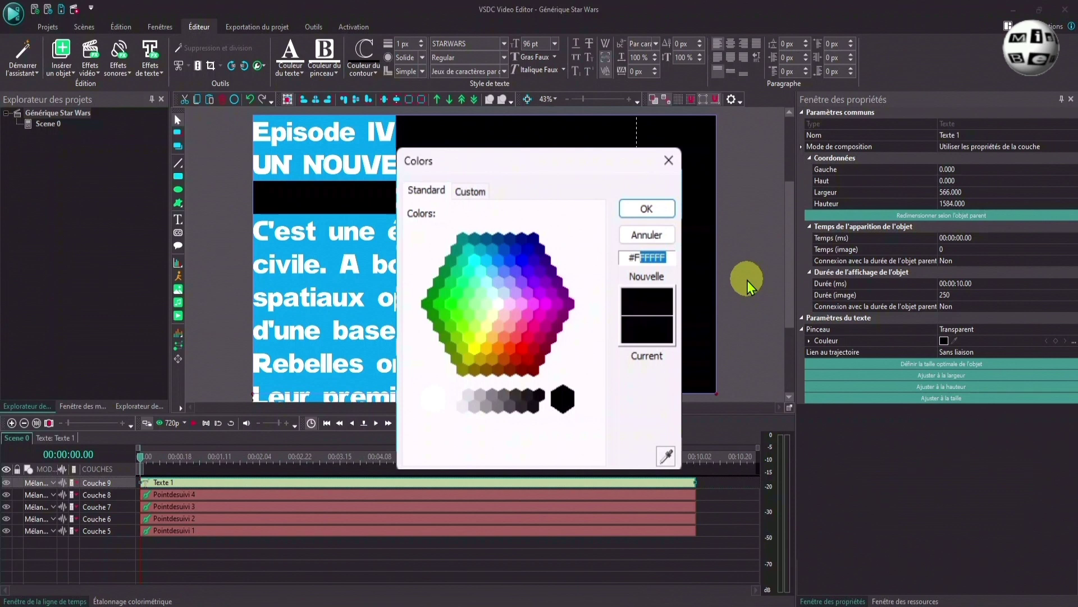
pyautogui.write('6c')
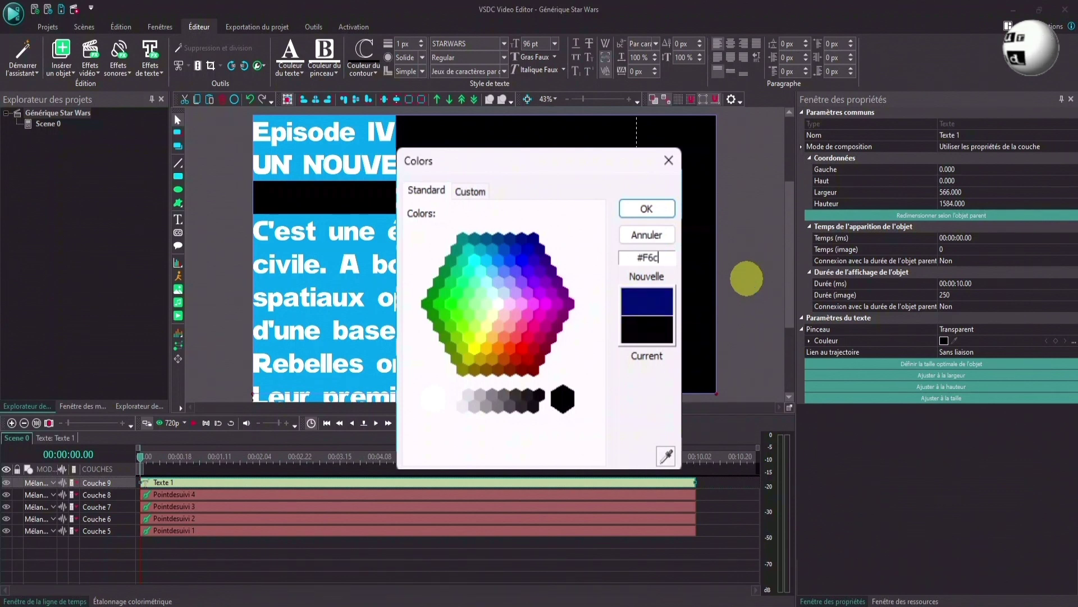
pyautogui.write('601')
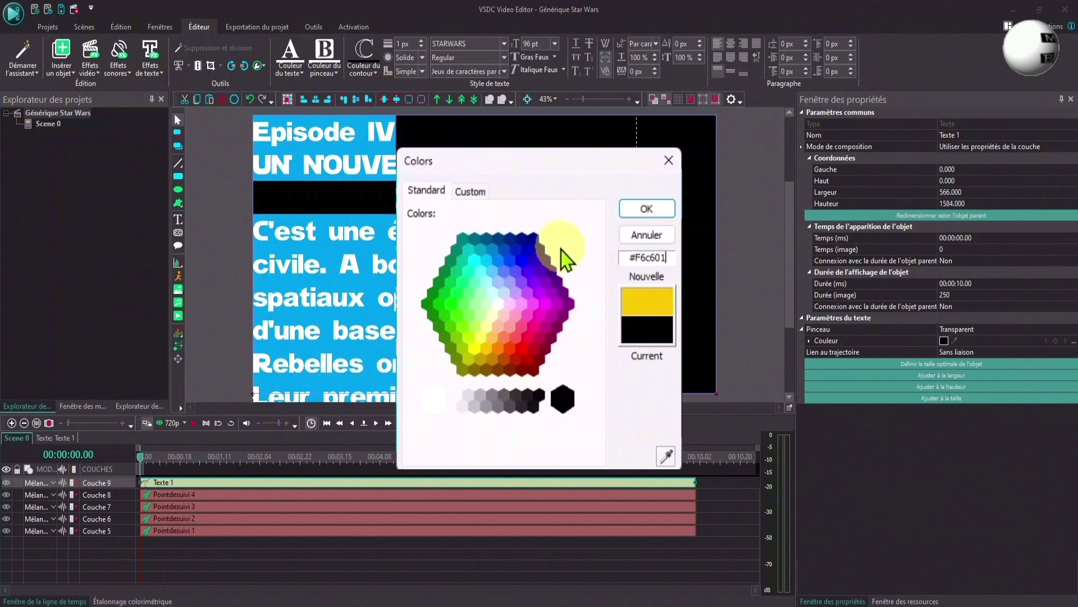
pyautogui.click(640, 212)
# - Set the display duration of the Texte 1 object to 00:02:00.00
pyautogui.click(235, 483)
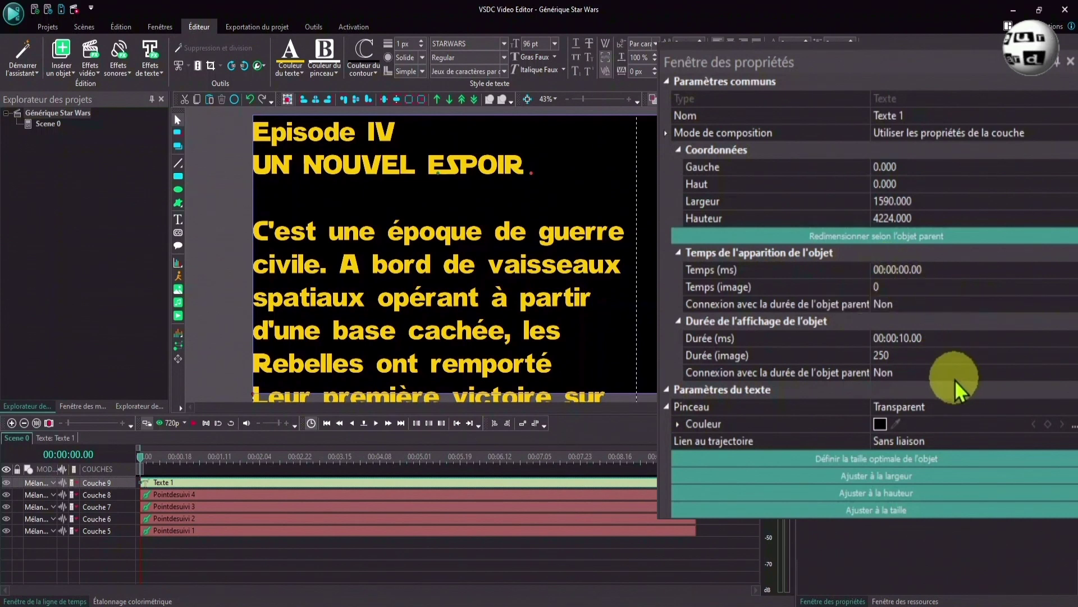
pyautogui.doubleClick(946, 339)
pyautogui.press('BackSpace')
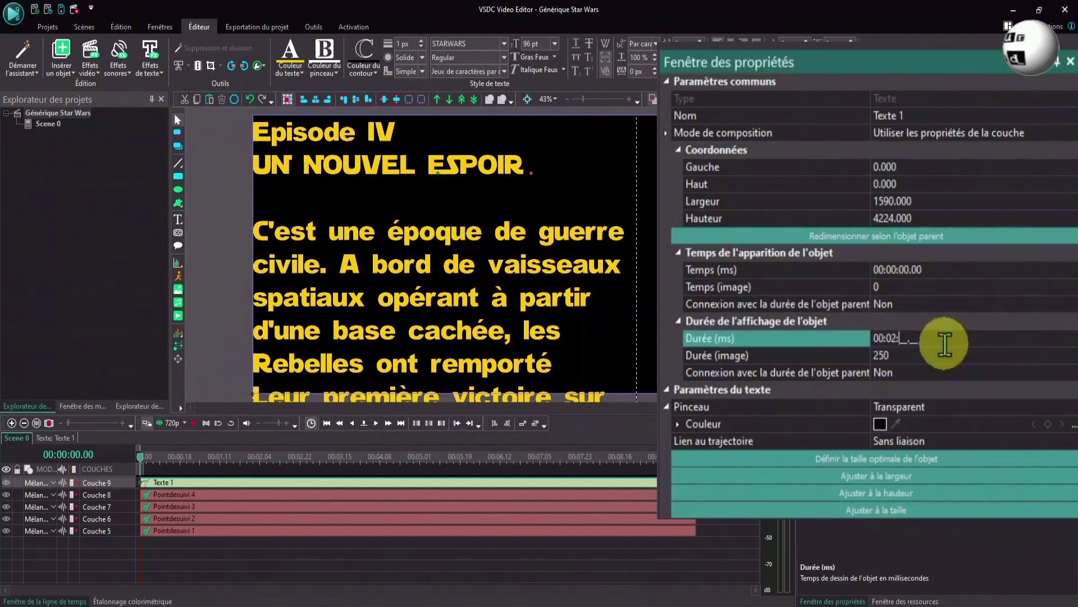
pyautogui.write('2')
pyautogui.press('Return')
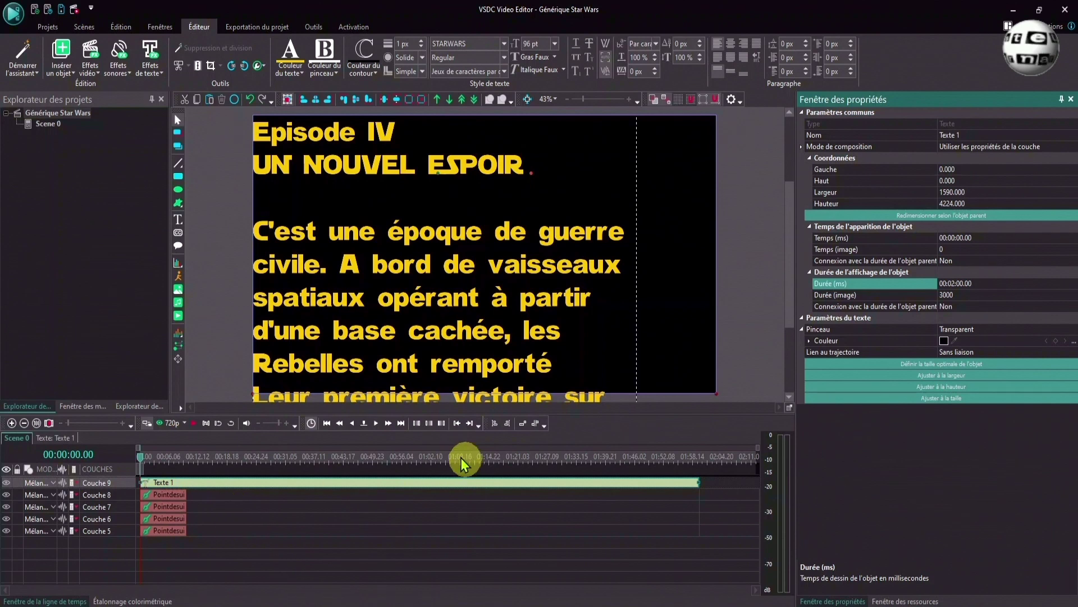
# - Justify all of the crawl text across its full width and check the paragraphs down to the last line
pyautogui.click(334, 354)
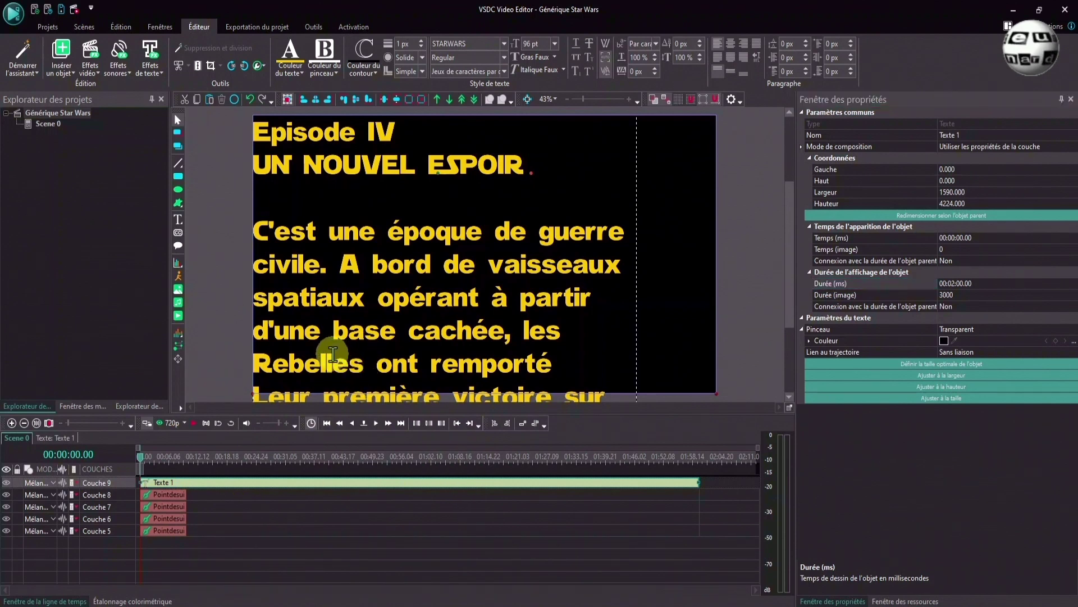
pyautogui.hotkey('ctrl', 'a')
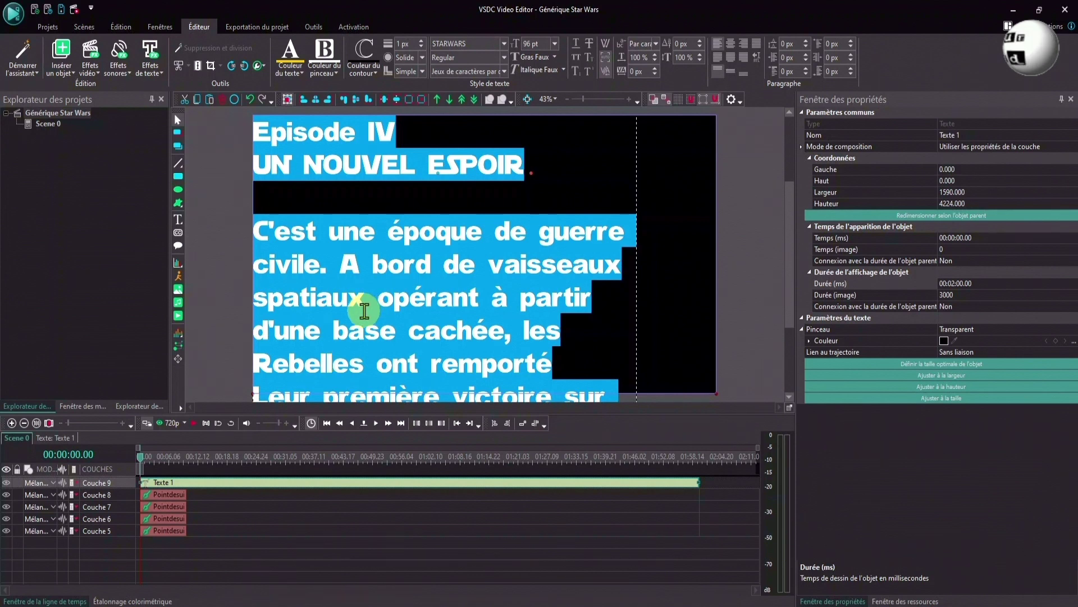
pyautogui.click(755, 45)
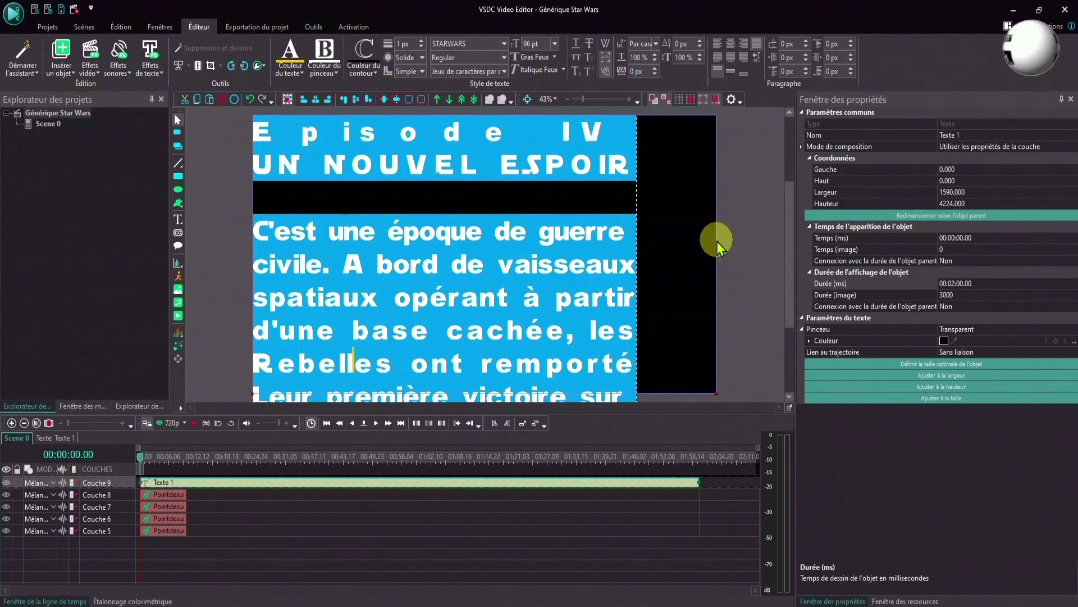
pyautogui.scroll(-2, 788, 270)
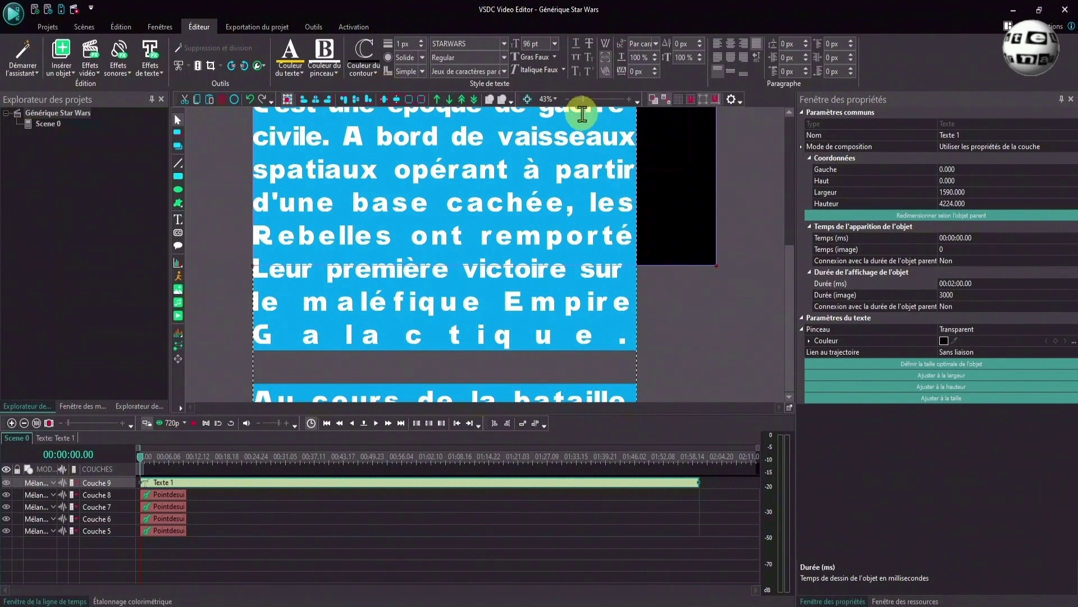
pyautogui.moveTo(585, 102); pyautogui.dragTo(582, 102)
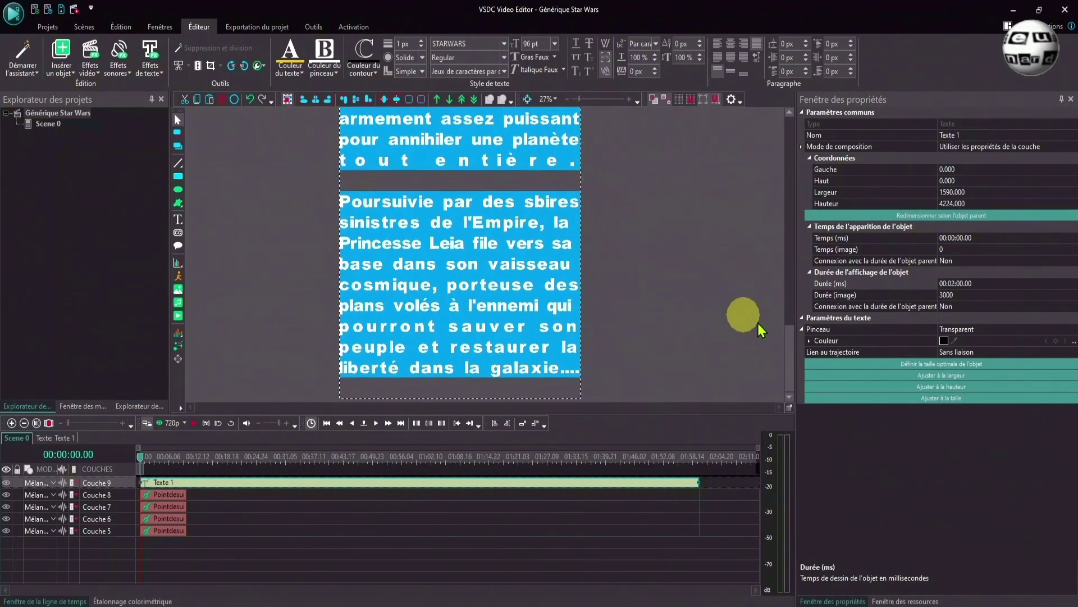
pyautogui.scroll(3, 791, 315)
pyautogui.moveTo(792, 314); pyautogui.dragTo(798, 246)
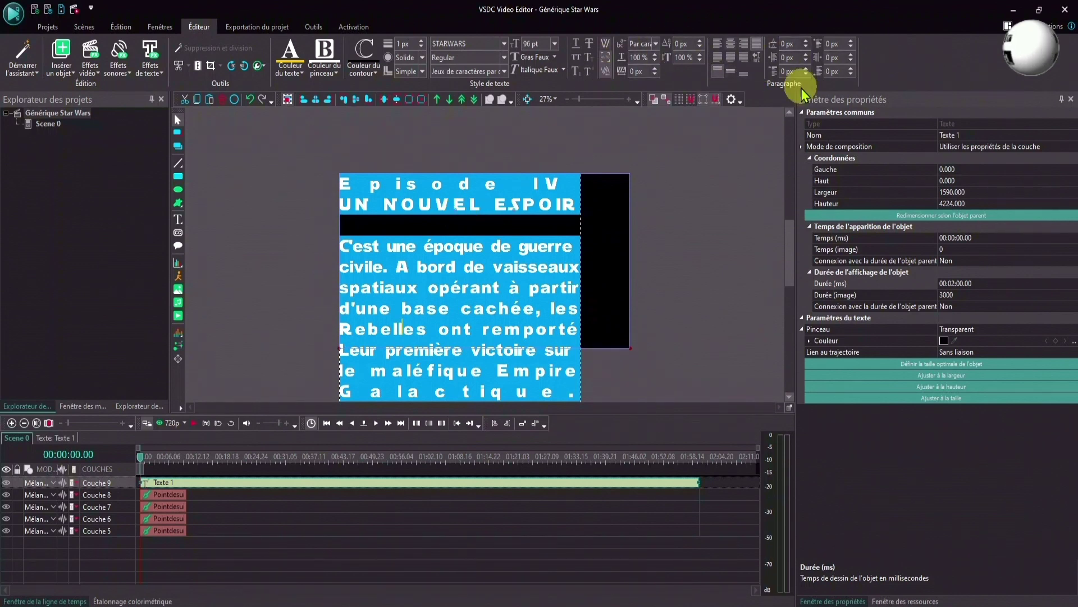
# - Set the word spacing of the "Episode IV" title line to 22 px
pyautogui.click(342, 187)
pyautogui.moveTo(341, 187); pyautogui.dragTo(557, 182)
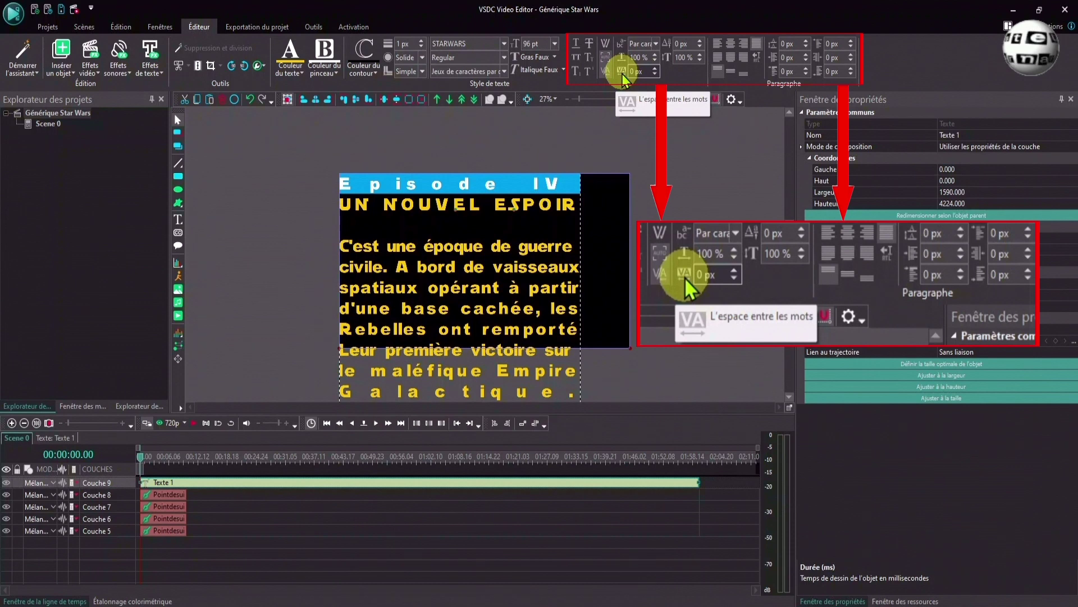
pyautogui.click(655, 69)
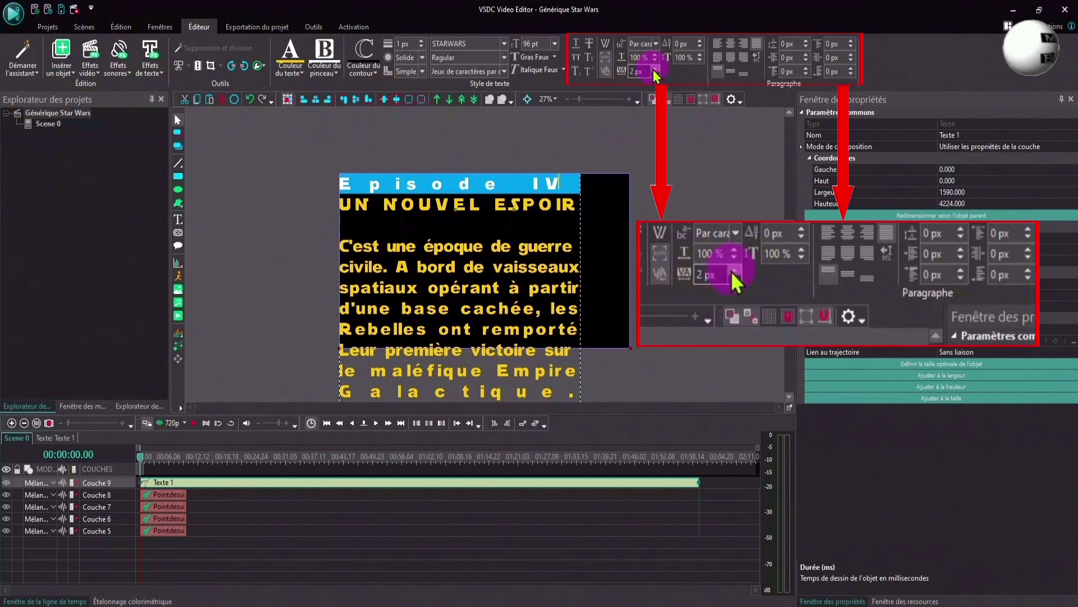
pyautogui.click(655, 69)
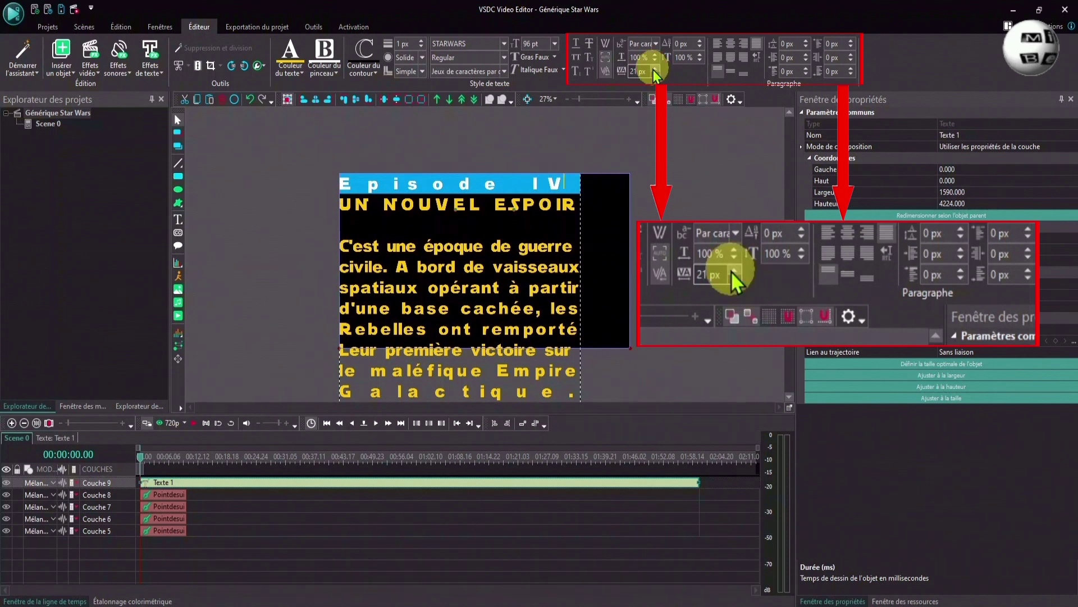
pyautogui.click(655, 69)
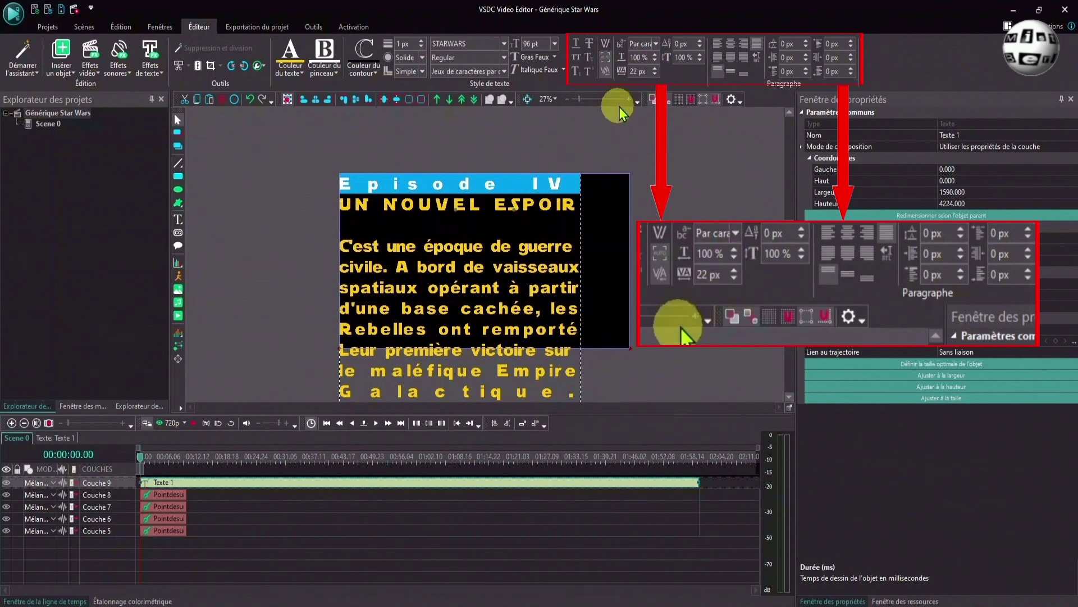
# - Set both the left and right margin indents of the "Episode IV" line to 400 px
pyautogui.click(415, 182)
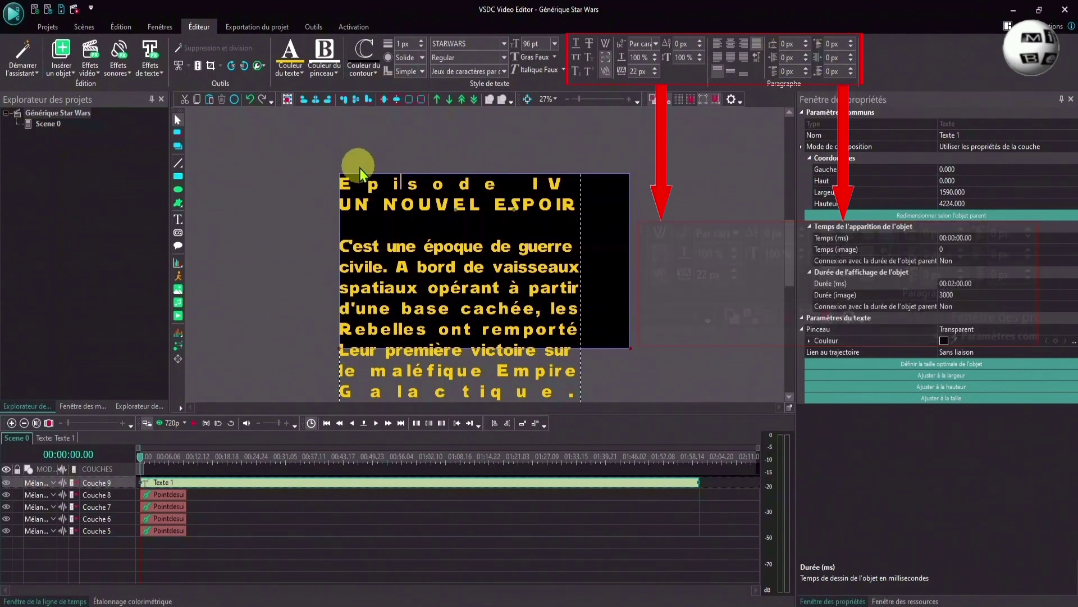
pyautogui.click(807, 58)
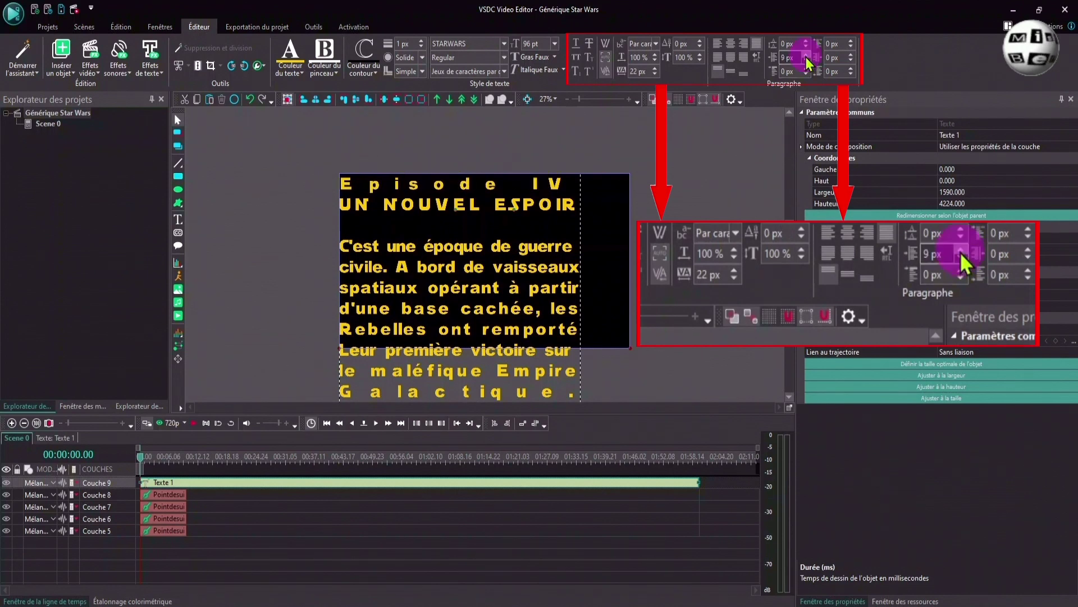
pyautogui.moveTo(807, 59); pyautogui.dragTo(807, 59)
pyautogui.doubleClick(795, 59)
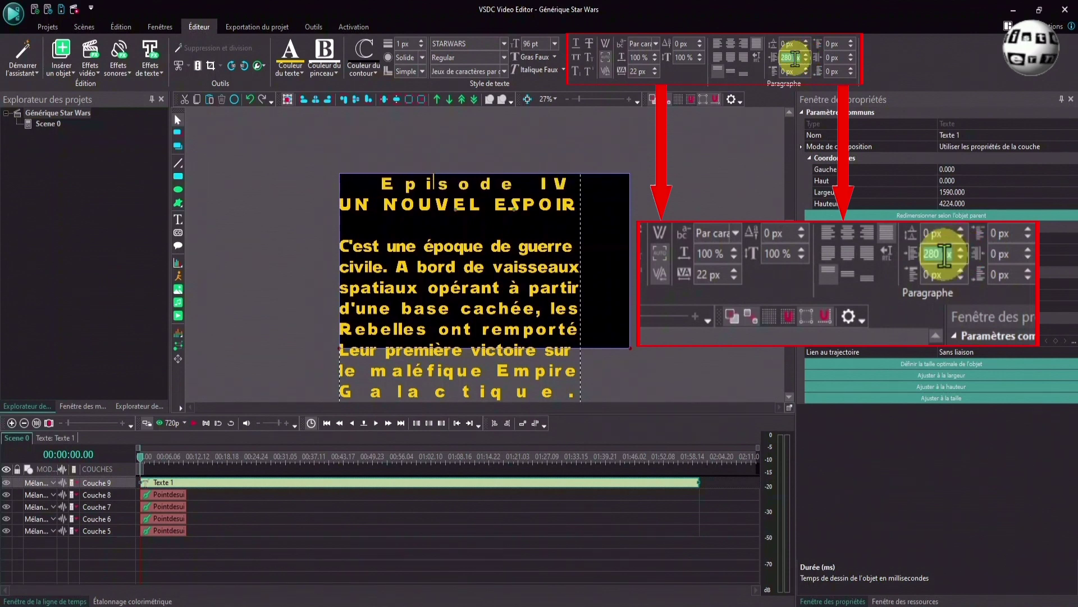
pyautogui.write('40')
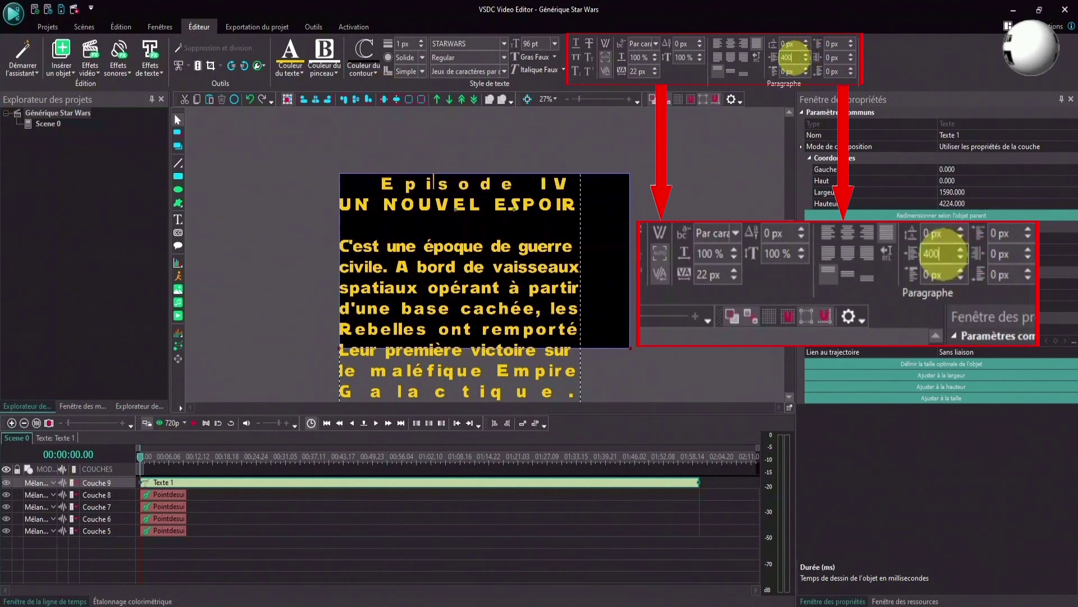
pyautogui.click(831, 59)
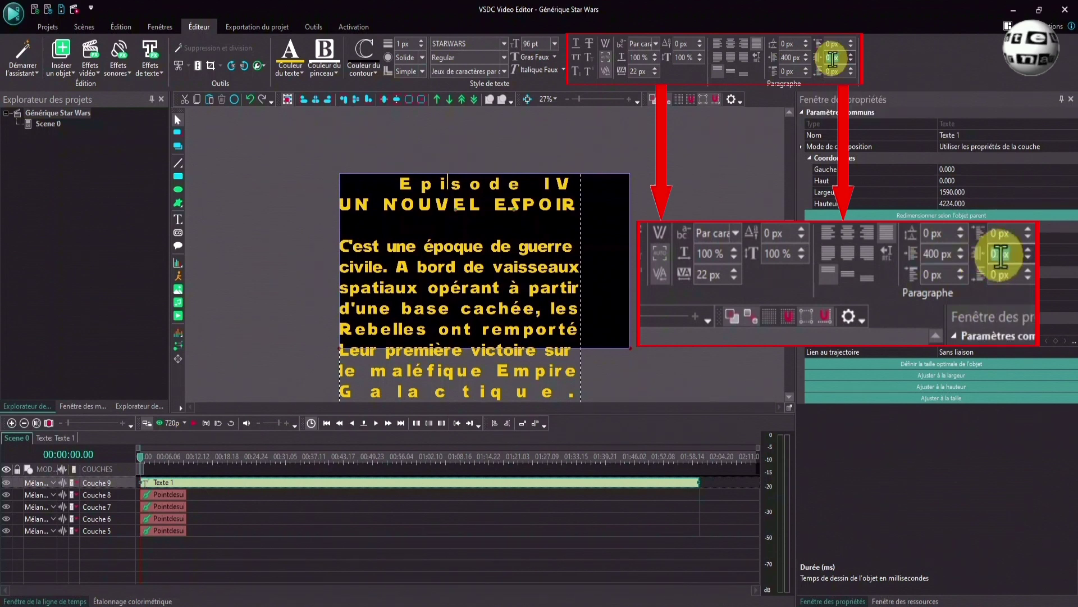
pyautogui.write('400')
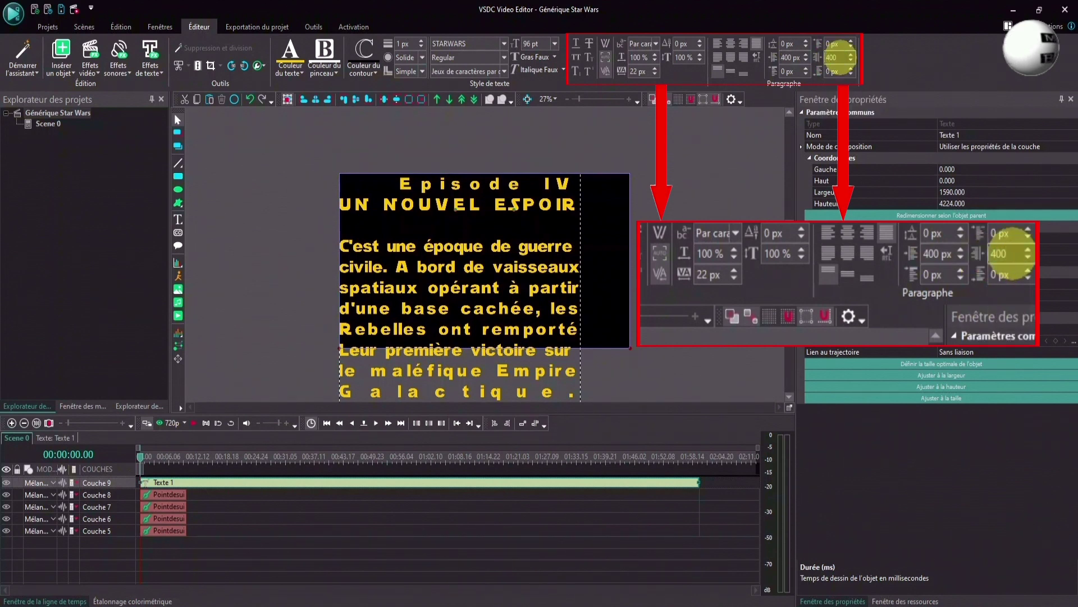
pyautogui.press('Return')
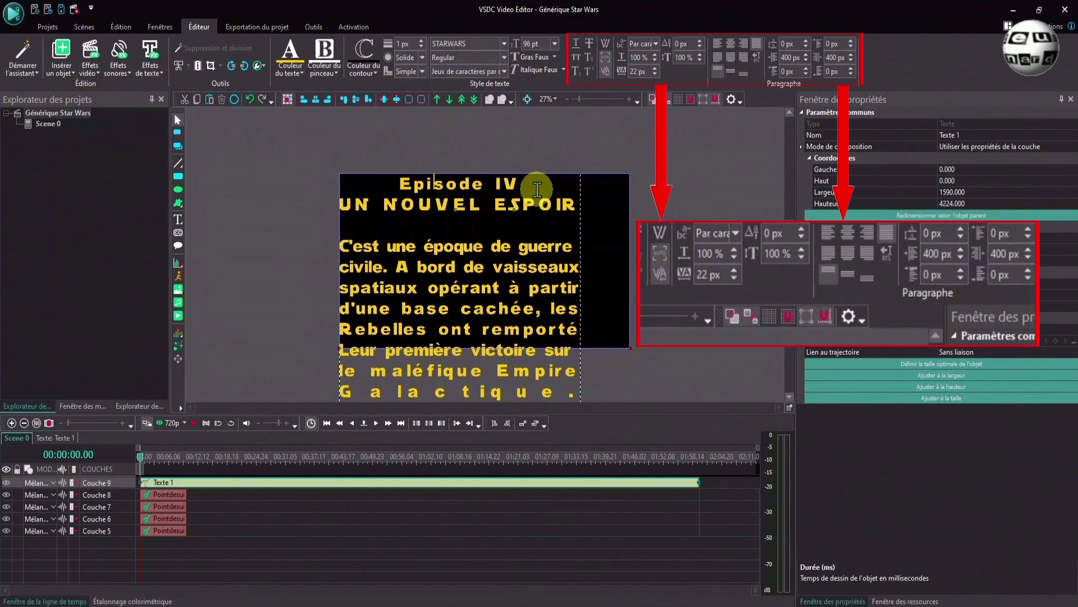
# - Set the word spacing of the "UN NOUVEL ESPOIR" line to 20 px
pyautogui.moveTo(353, 203); pyautogui.dragTo(585, 203)
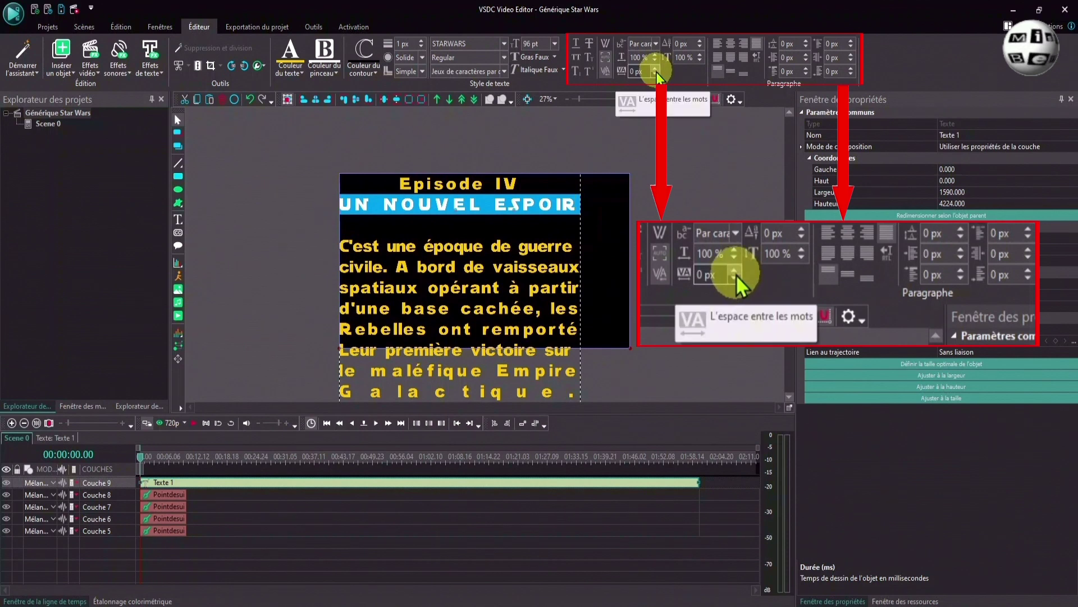
pyautogui.click(655, 70)
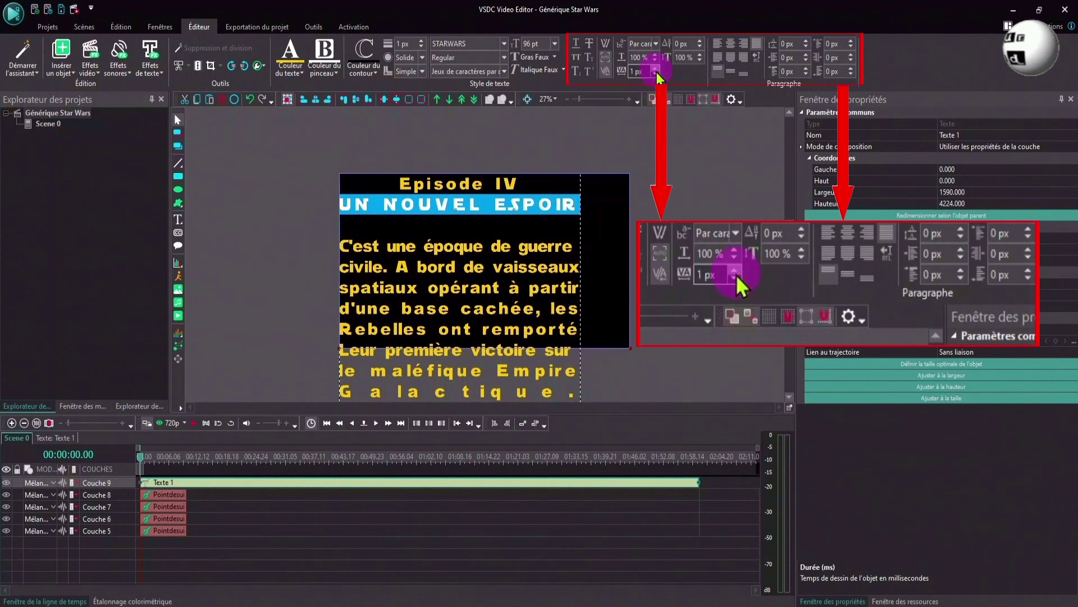
pyautogui.click(655, 69)
pyautogui.click(655, 68)
pyautogui.click(655, 69)
# - Set both the left and right margin indents of the "UN NOUVEL ESPOIR" line to 165 px
pyautogui.click(438, 207)
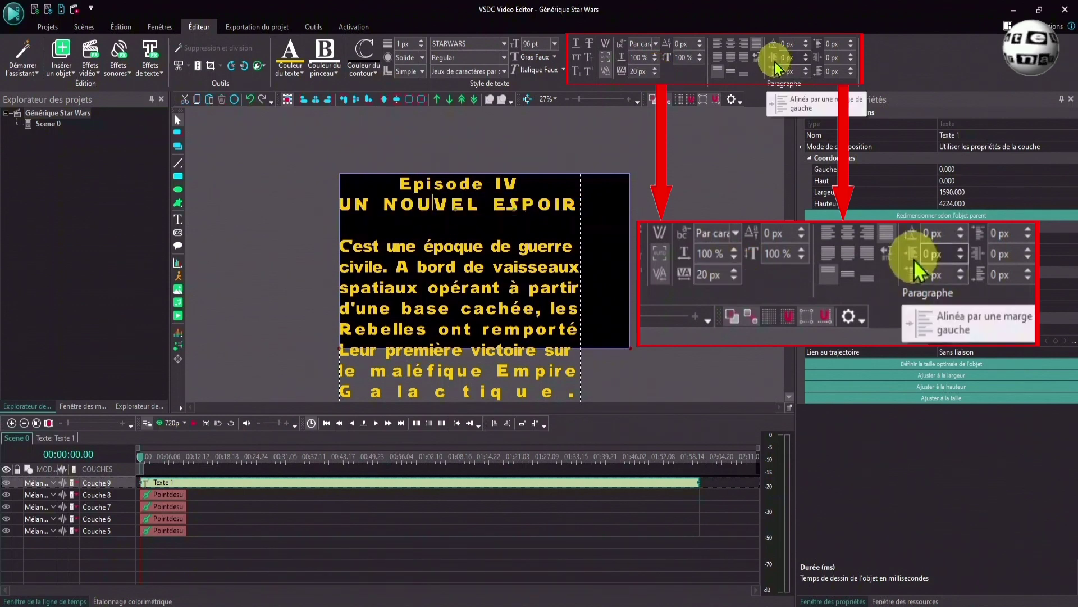
pyautogui.click(807, 56)
pyautogui.moveTo(807, 58); pyautogui.dragTo(807, 58)
pyautogui.click(851, 56)
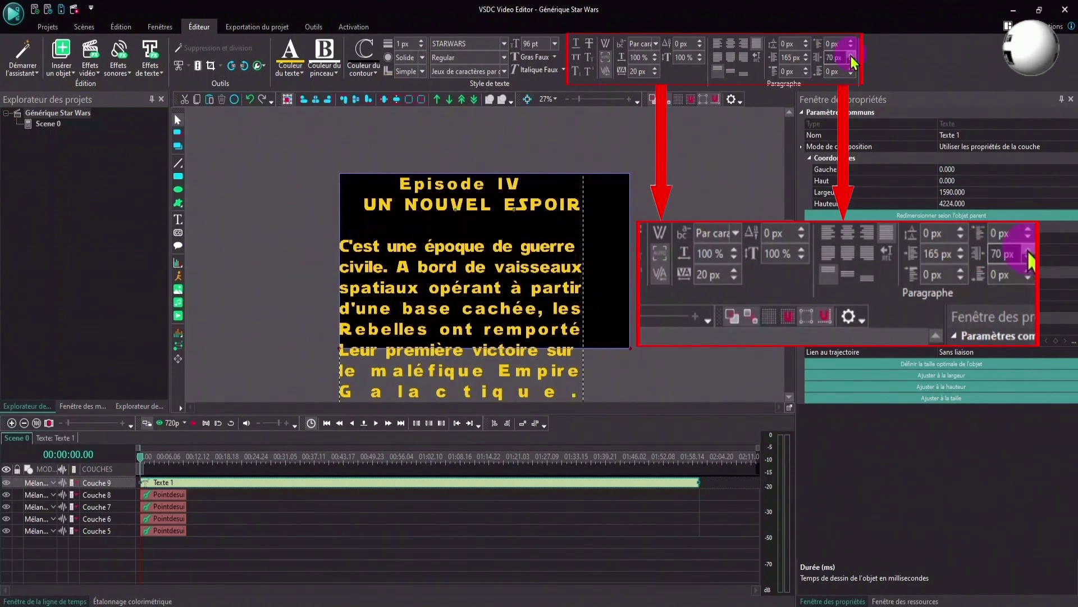
pyautogui.moveTo(851, 56); pyautogui.dragTo(850, 59)
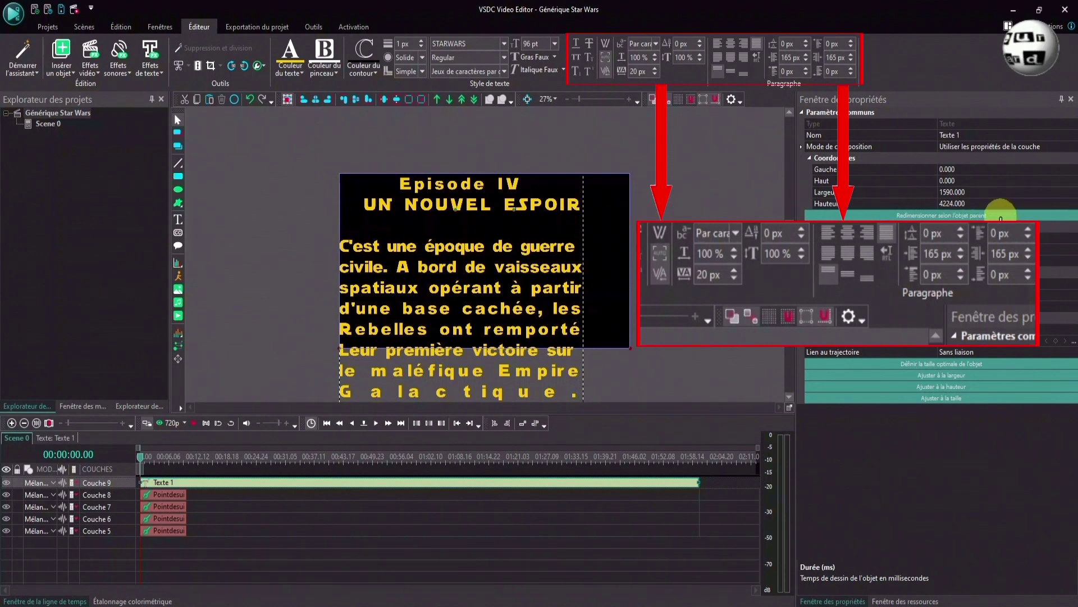
pyautogui.click(452, 205)
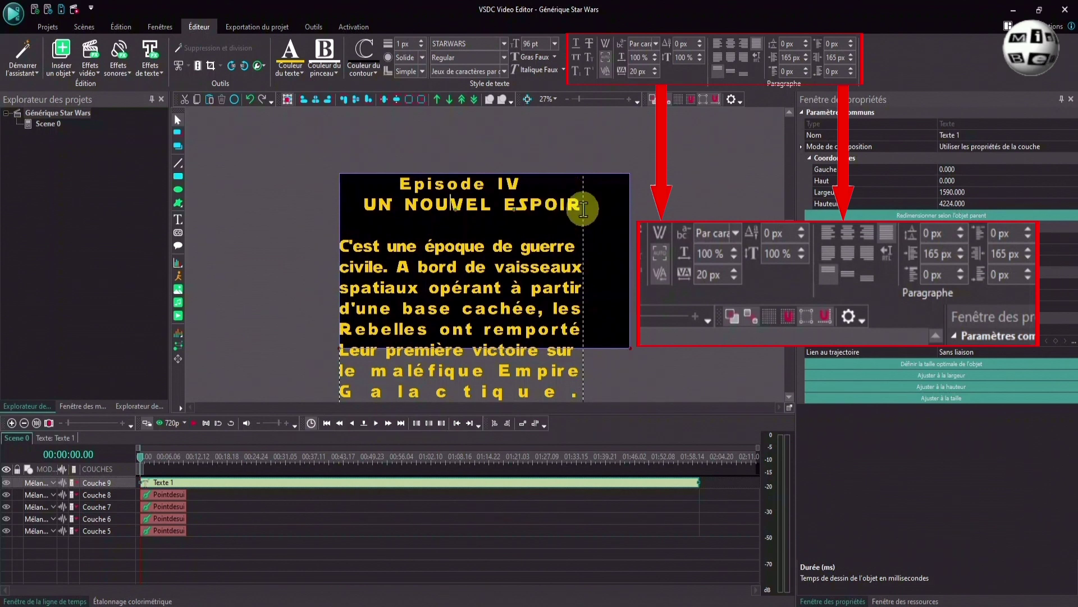
# - Set the word spacing of the "Galactique." line ending the first paragraph to 40 px
pyautogui.scroll(-3, 623, 264)
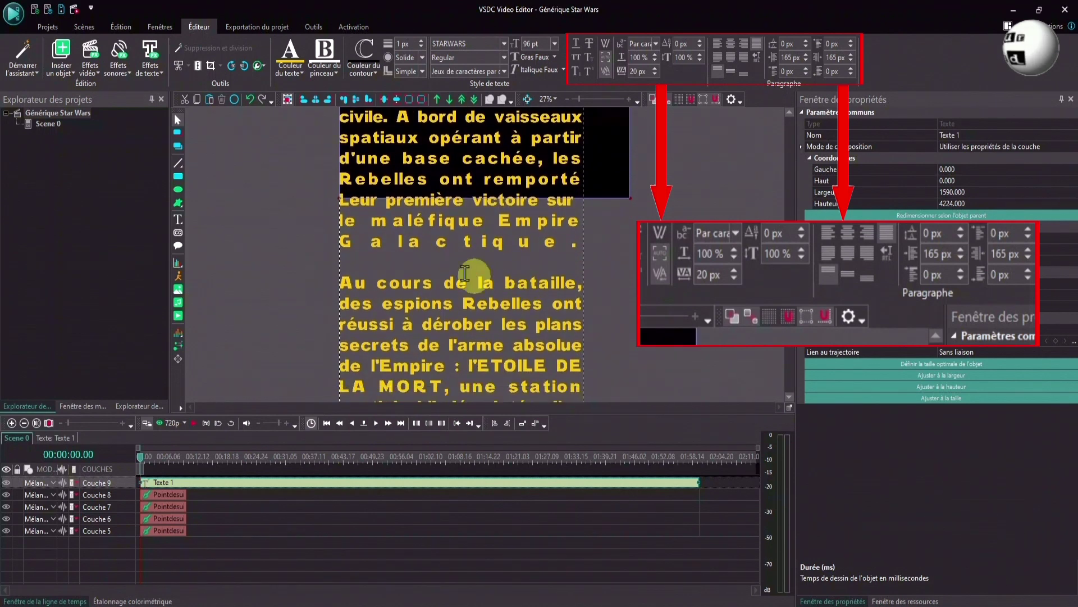
pyautogui.moveTo(343, 241); pyautogui.dragTo(556, 243)
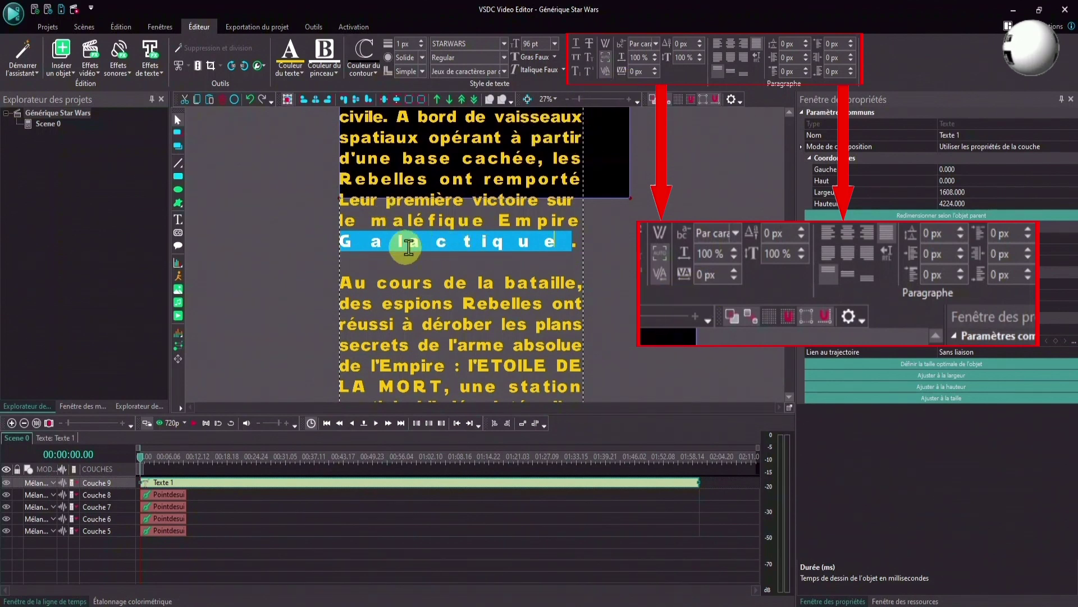
pyautogui.click(655, 68)
pyautogui.moveTo(656, 69); pyautogui.dragTo(655, 74)
pyautogui.click(655, 74)
pyautogui.click(655, 74)
pyautogui.click(655, 74)
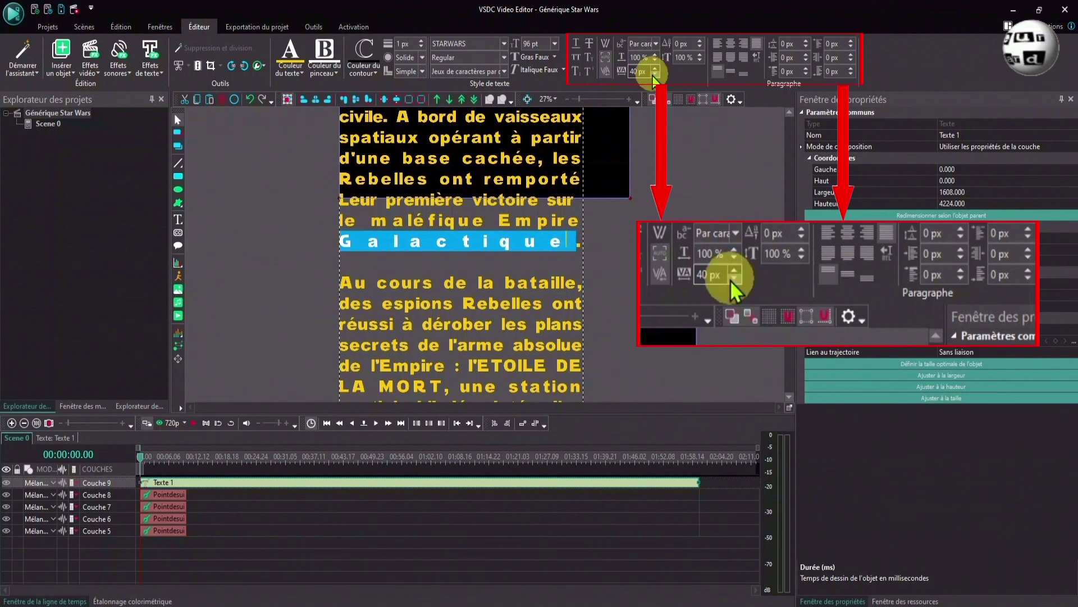
# - Set the right margin indent of the "Galactique." line to 420 px
pyautogui.click(554, 248)
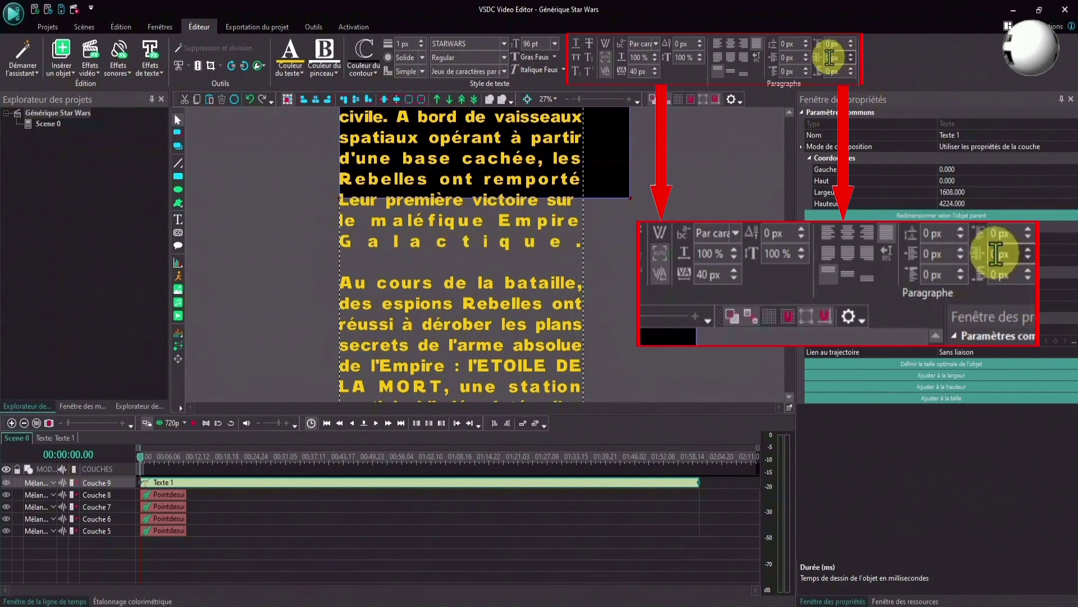
pyautogui.click(851, 55)
pyautogui.write('4')
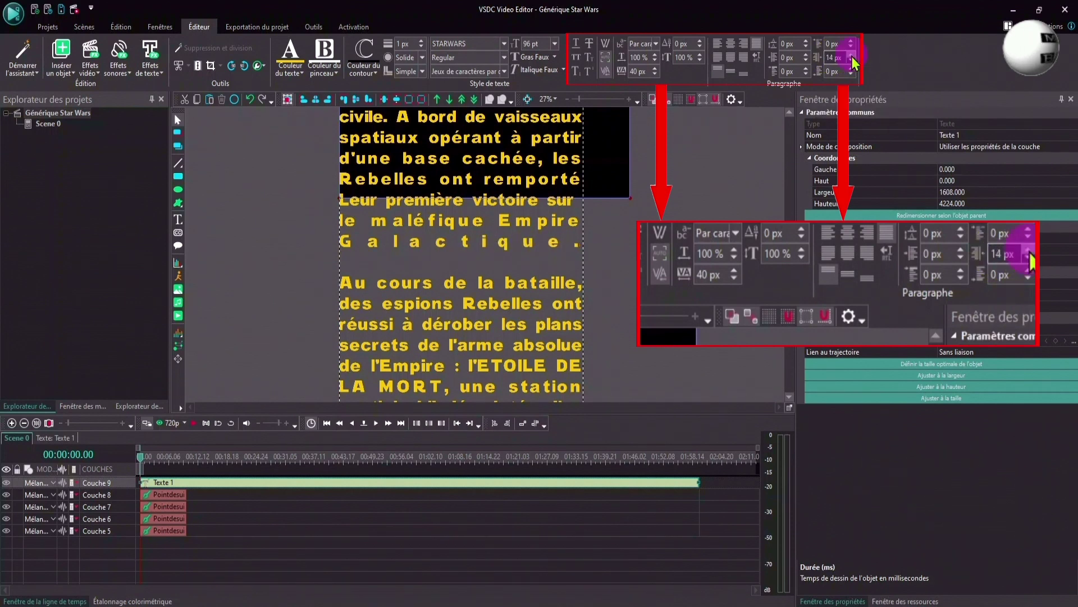
pyautogui.write('5')
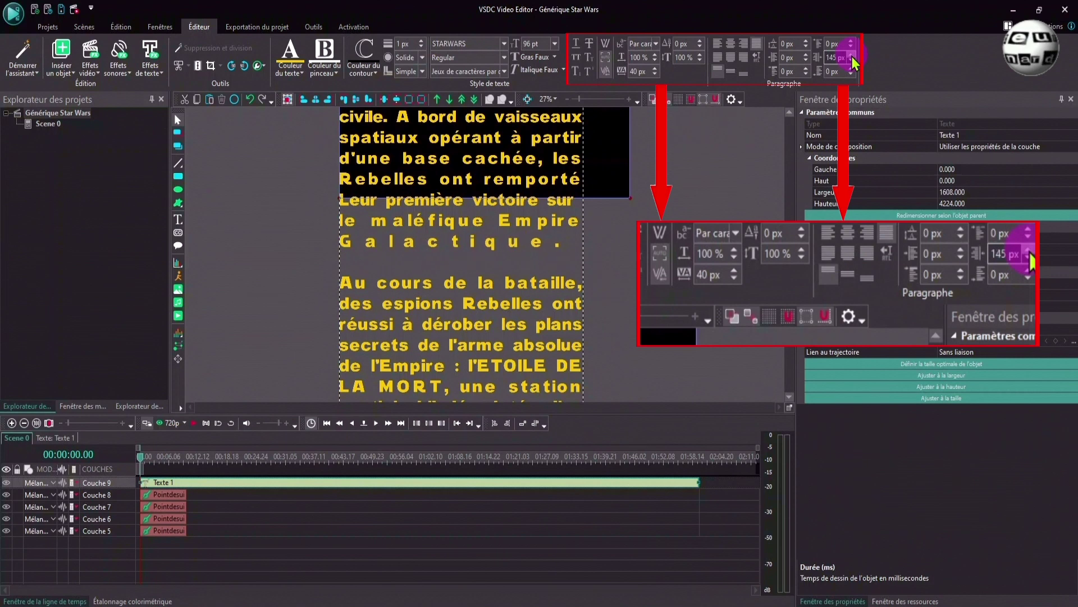
pyautogui.moveTo(852, 56); pyautogui.dragTo(852, 60)
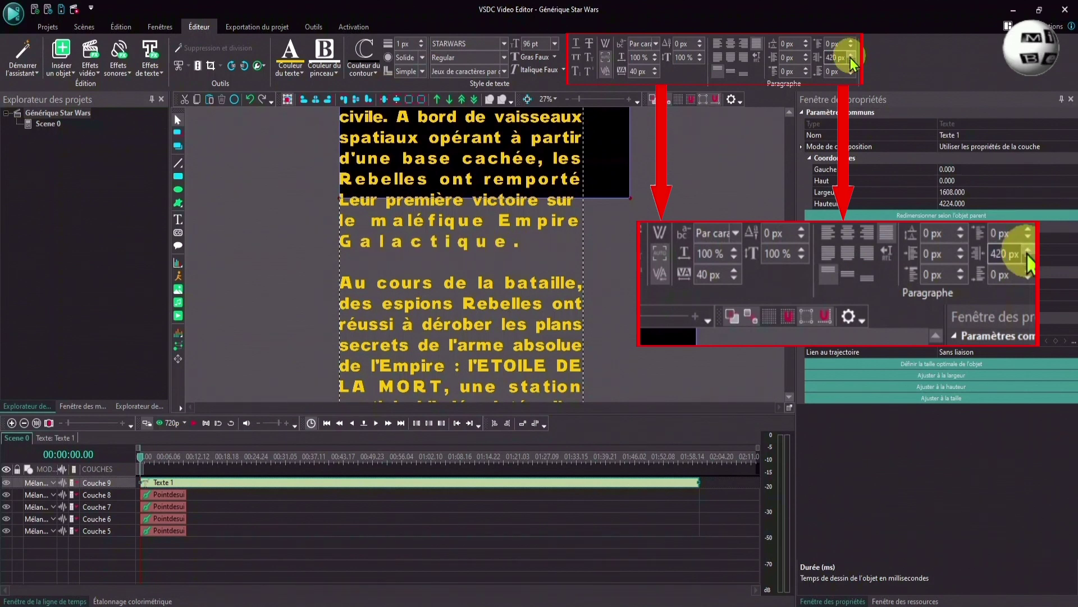
# - Set the word spacing of the "tout entière." line ending the second paragraph to 40 px
pyautogui.scroll(-7, 597, 240)
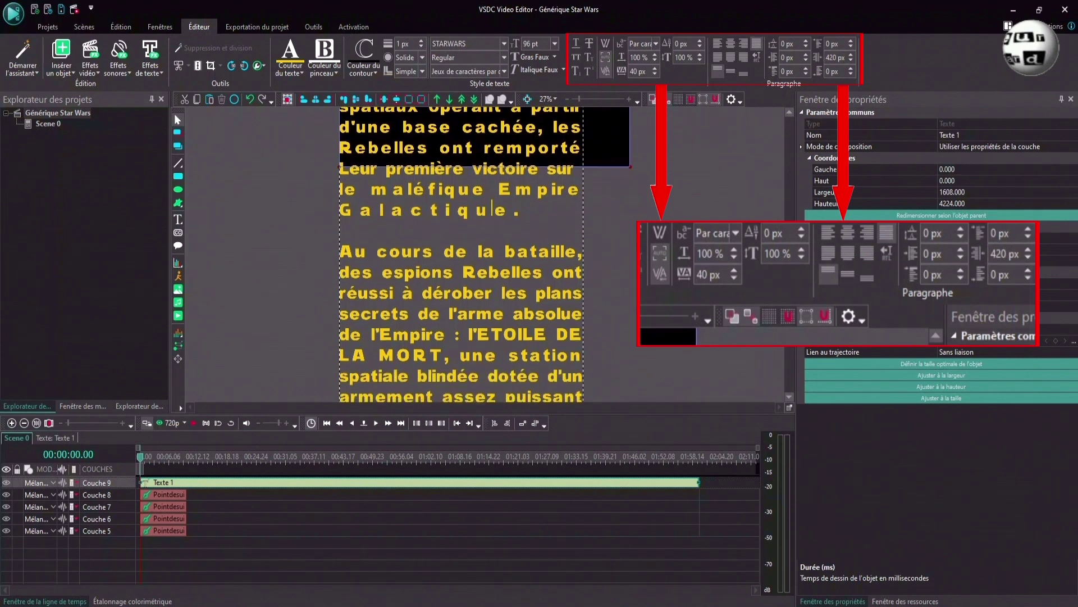
pyautogui.moveTo(342, 262); pyautogui.dragTo(584, 261)
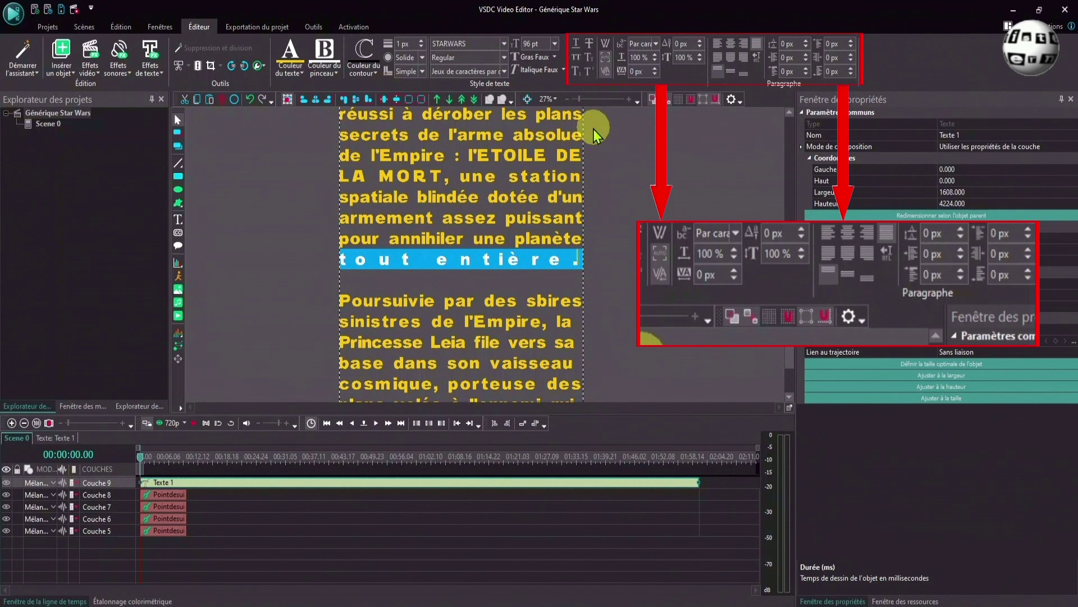
pyautogui.click(655, 68)
pyautogui.click(654, 69)
pyautogui.click(655, 69)
pyautogui.click(655, 68)
pyautogui.click(655, 69)
pyautogui.click(655, 69)
pyautogui.click(655, 69)
pyautogui.click(655, 68)
pyautogui.click(655, 68)
pyautogui.click(655, 69)
pyautogui.click(655, 69)
pyautogui.click(655, 69)
pyautogui.click(655, 68)
pyautogui.click(655, 69)
pyautogui.click(654, 69)
pyautogui.click(655, 69)
pyautogui.click(655, 68)
pyautogui.click(655, 68)
pyautogui.click(655, 69)
pyautogui.click(655, 70)
pyautogui.click(655, 70)
pyautogui.click(655, 70)
pyautogui.click(655, 70)
pyautogui.click(655, 70)
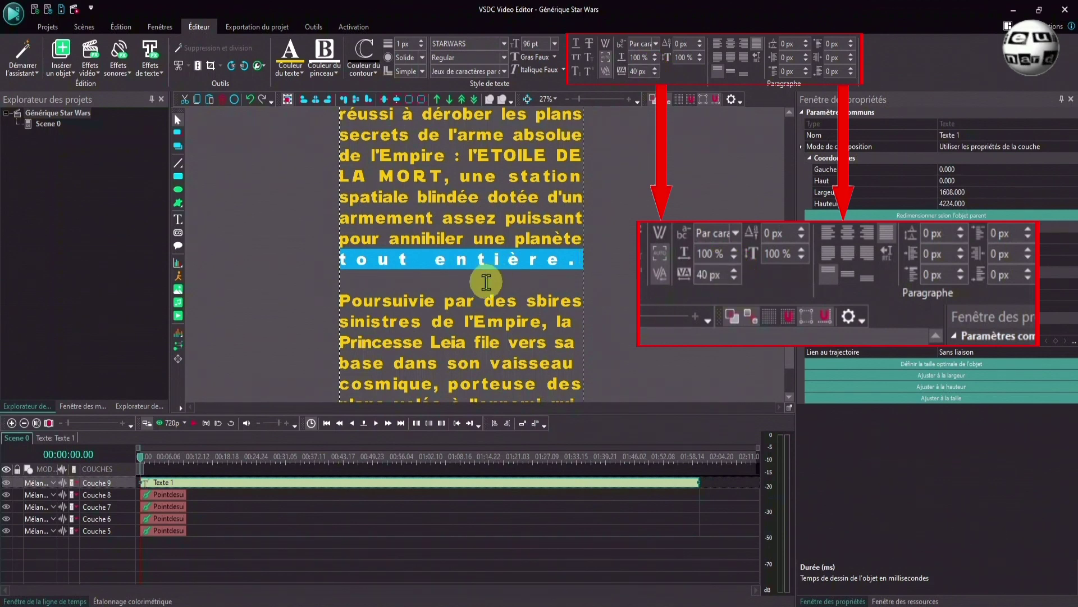
# - Adjust the right margin indent of the "tout entière." line to 445 px
pyautogui.moveTo(552, 261); pyautogui.dragTo(567, 261)
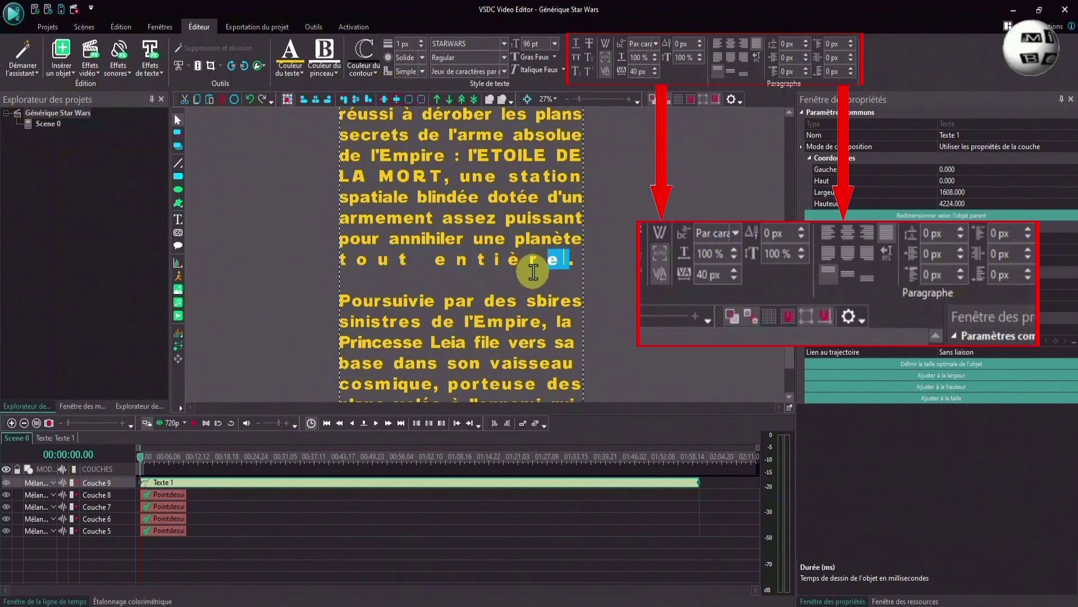
pyautogui.click(549, 260)
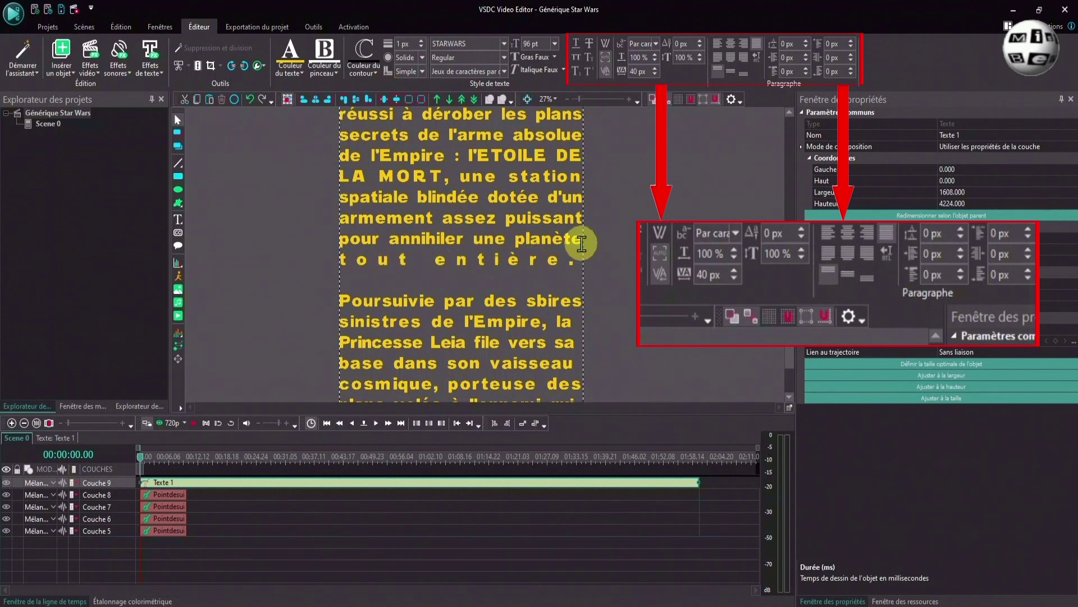
pyautogui.click(852, 55)
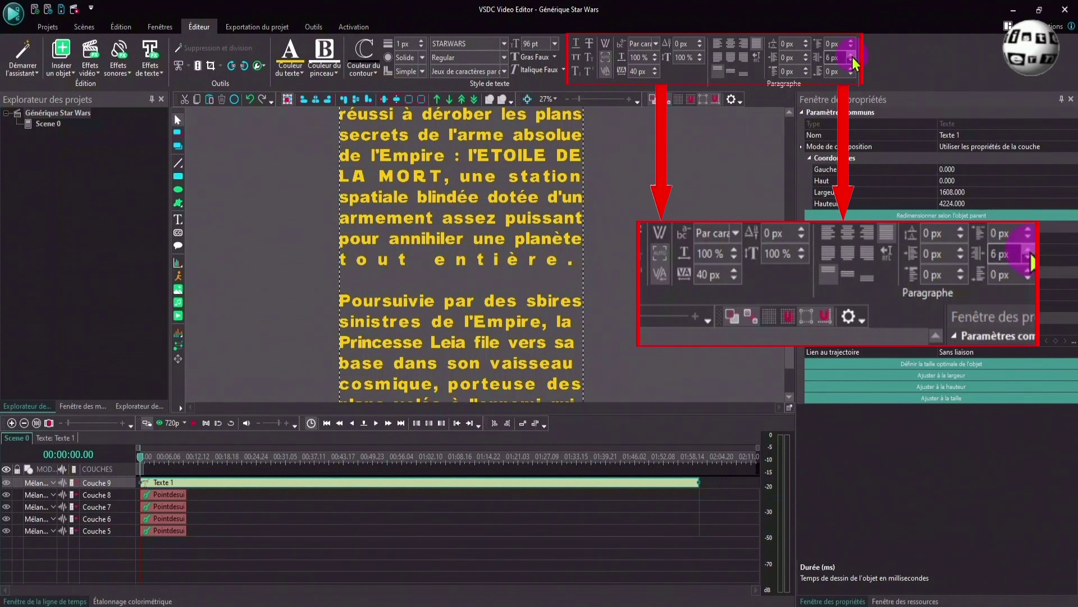
pyautogui.write('0')
pyautogui.press('Return')
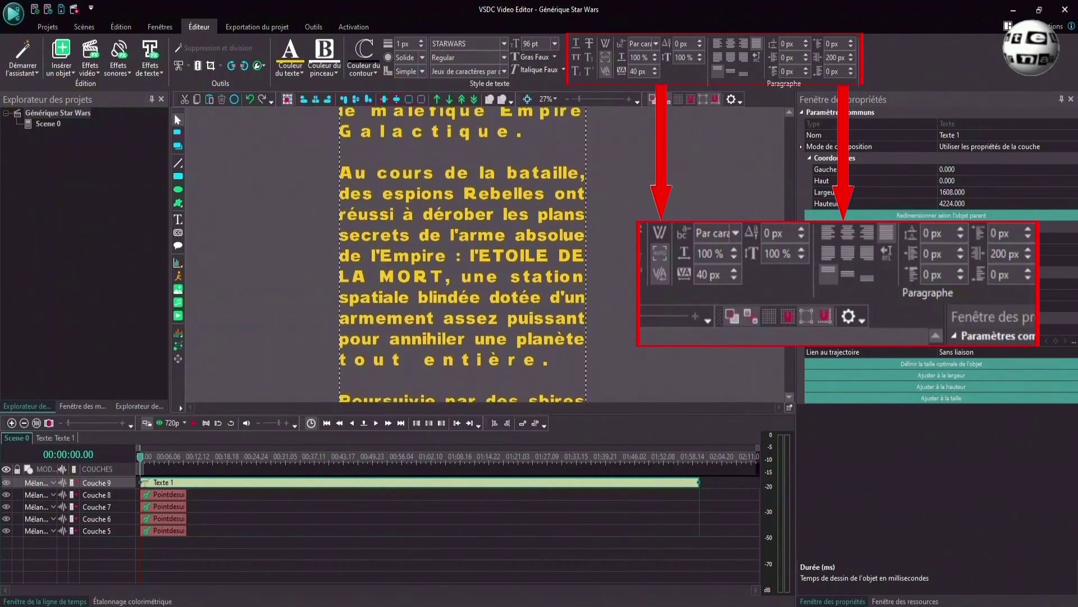
pyautogui.moveTo(578, 100); pyautogui.dragTo(575, 99)
pyautogui.click(852, 54)
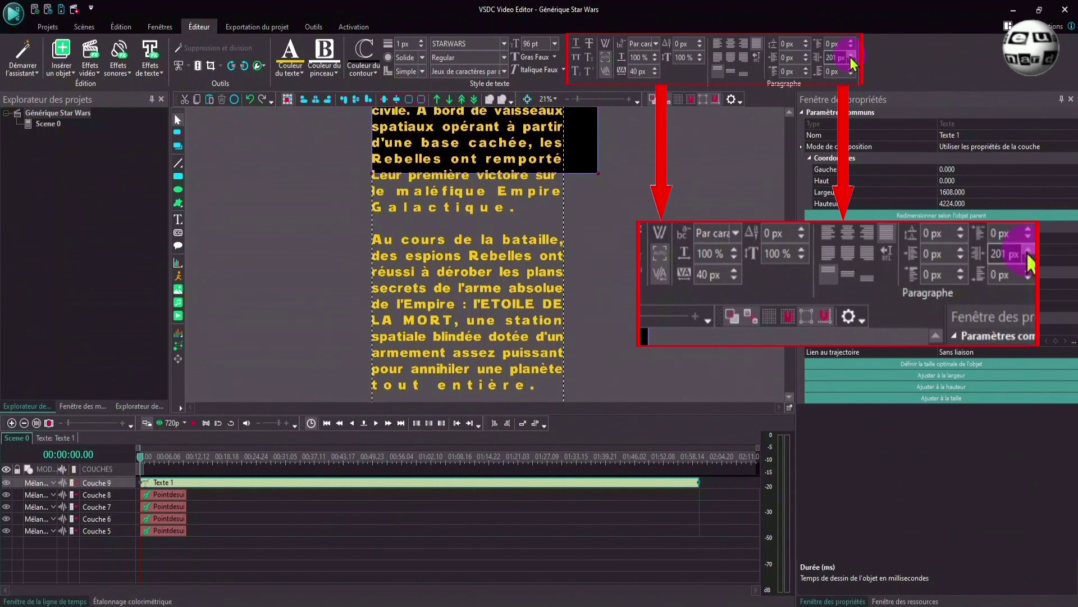
pyautogui.click(853, 61)
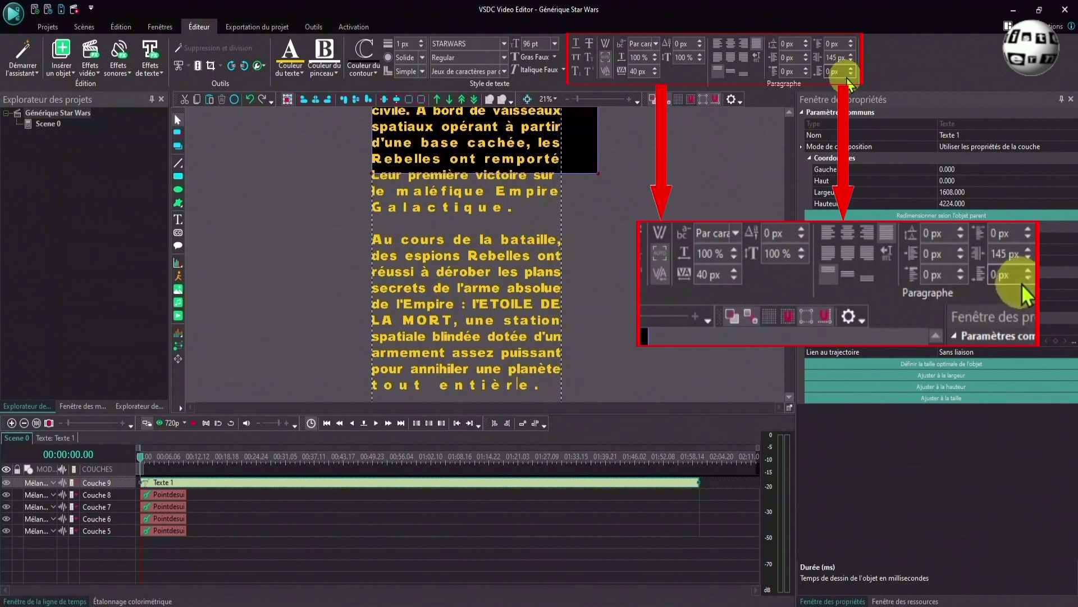
pyautogui.click(851, 61)
pyautogui.click(851, 60)
pyautogui.click(852, 60)
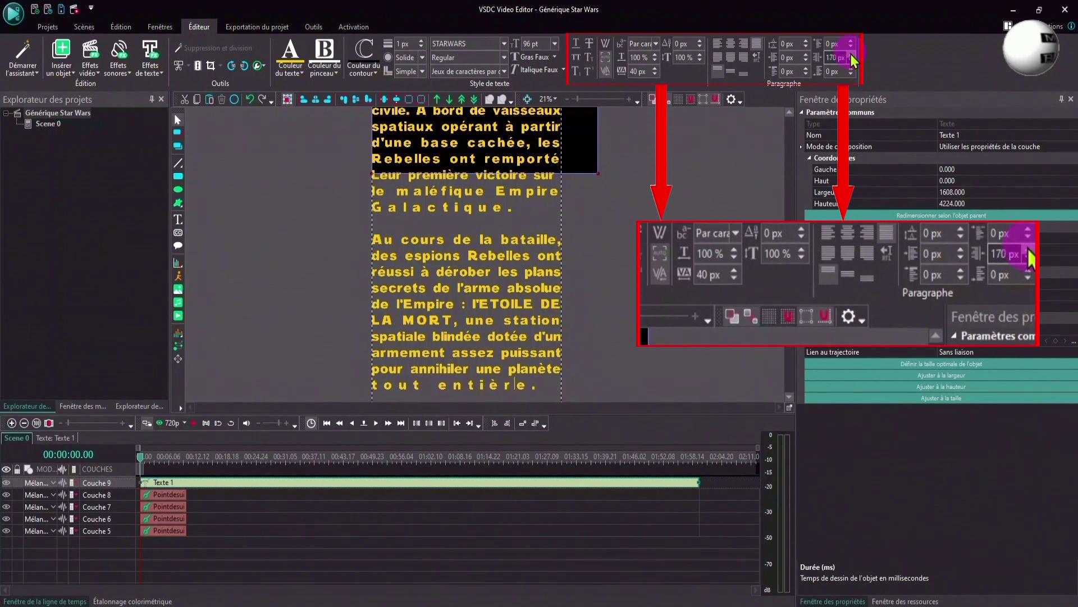
pyautogui.click(850, 54)
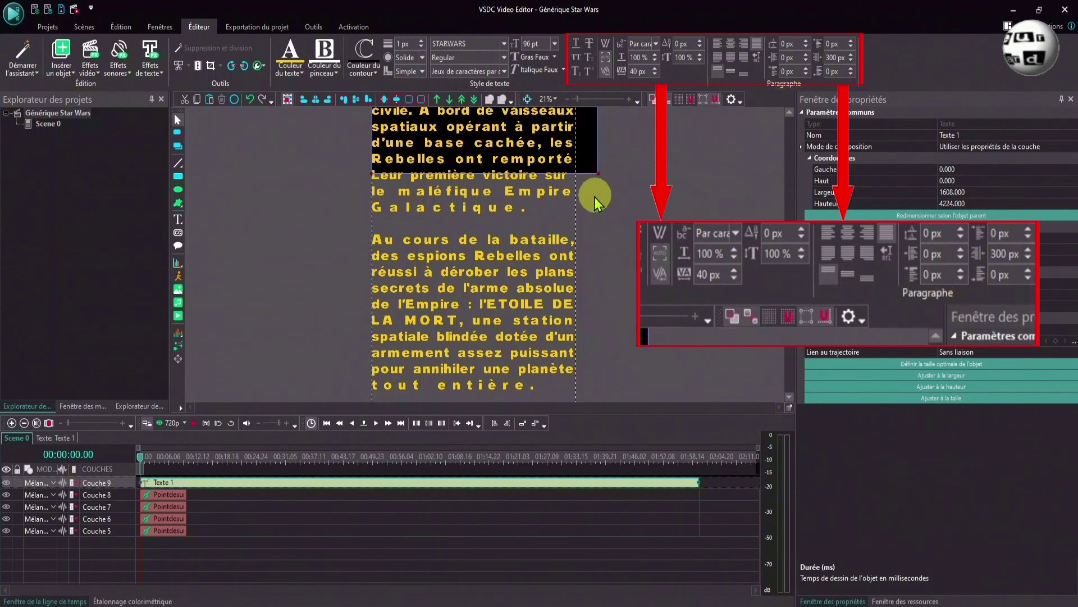
pyautogui.click(851, 55)
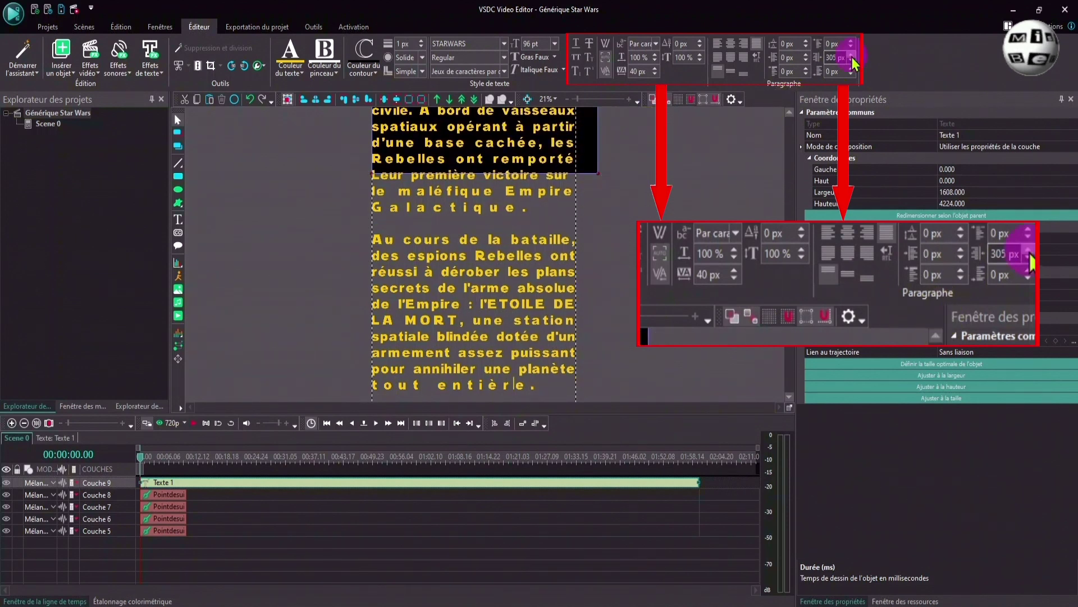
pyautogui.moveTo(851, 56); pyautogui.dragTo(851, 56)
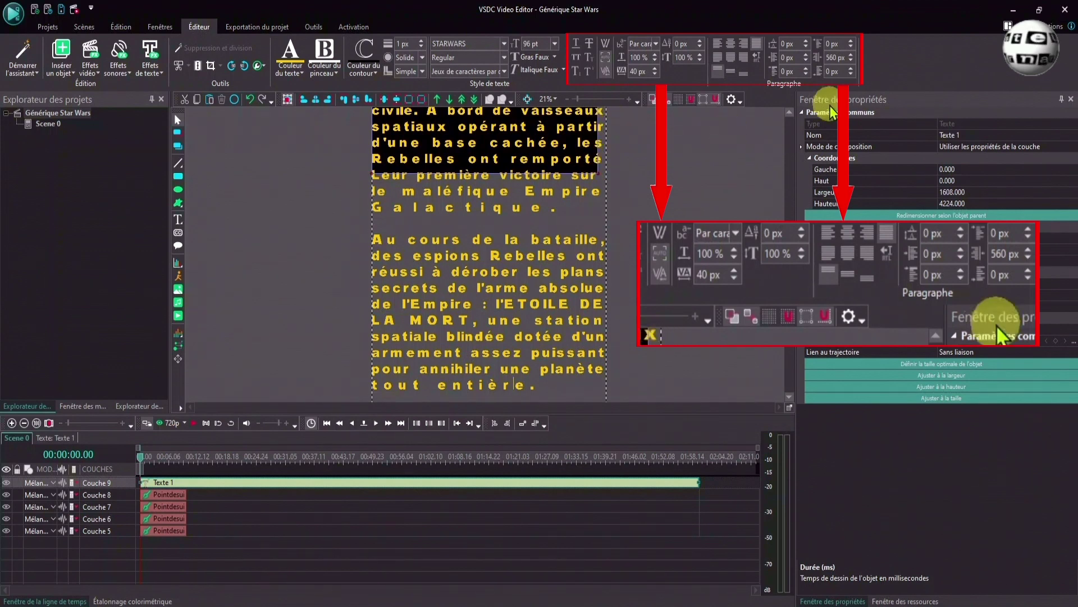
pyautogui.click(852, 61)
pyautogui.click(852, 61)
pyautogui.click(853, 62)
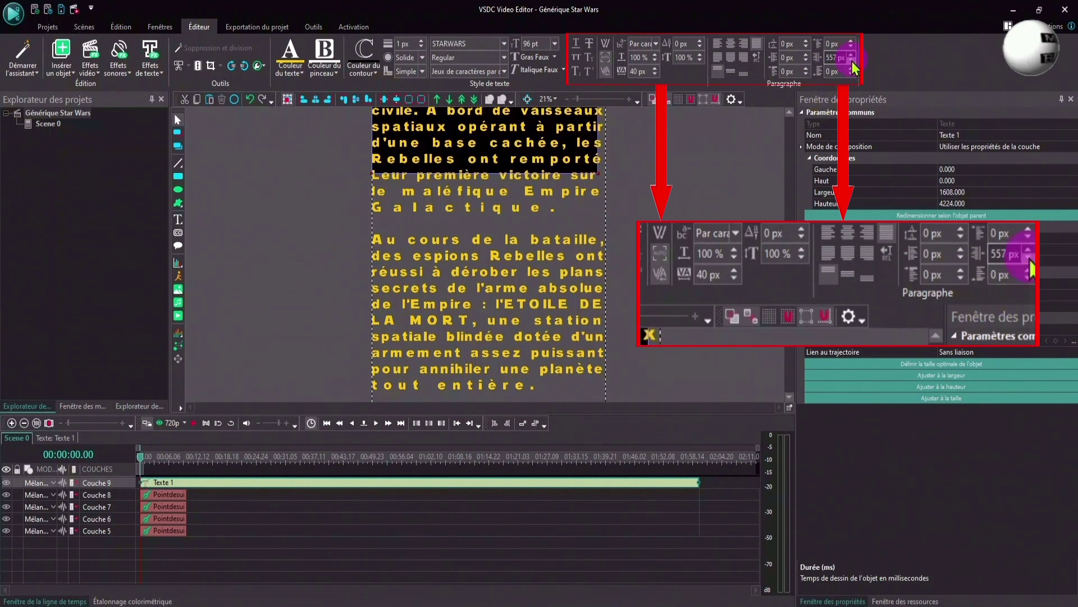
pyautogui.moveTo(852, 61); pyautogui.dragTo(852, 61)
# - Resize the crawl text object to its parent's dimensions, 1920 by 1080
pyautogui.moveTo(788, 324); pyautogui.dragTo(784, 262)
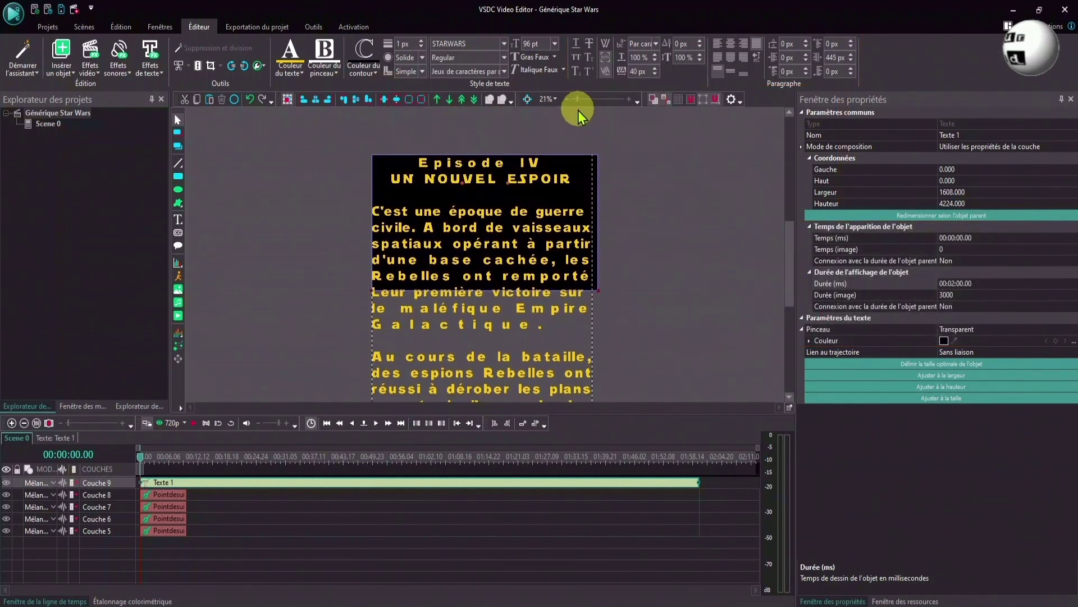
pyautogui.moveTo(579, 102); pyautogui.dragTo(586, 112)
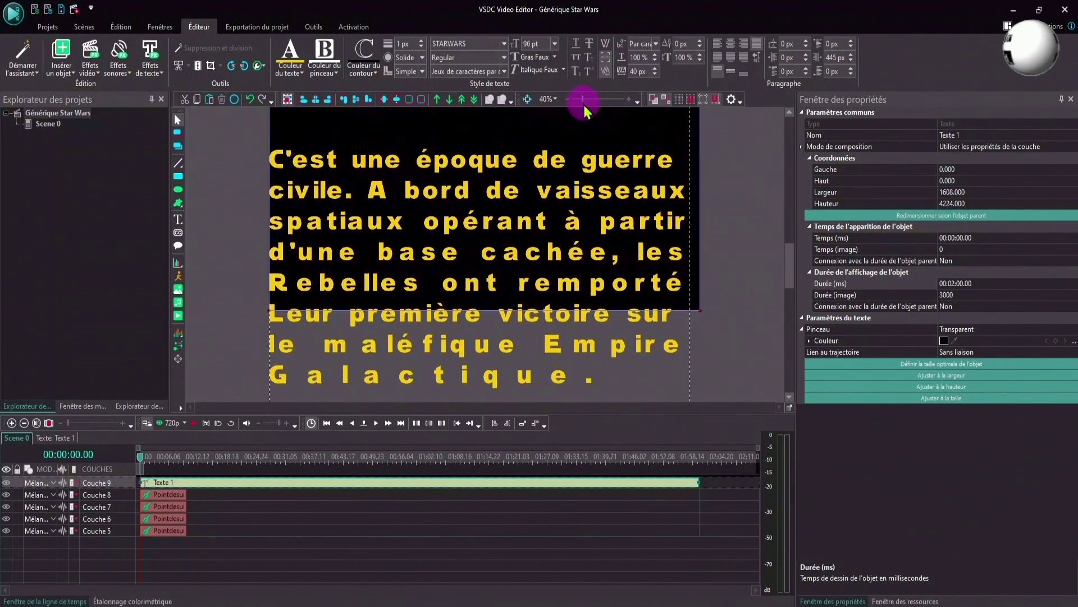
pyautogui.moveTo(781, 265)
pyautogui.mouseDown()
pyautogui.moveTo(781, 235)
pyautogui.moveTo(779, 258)
pyautogui.mouseUp()
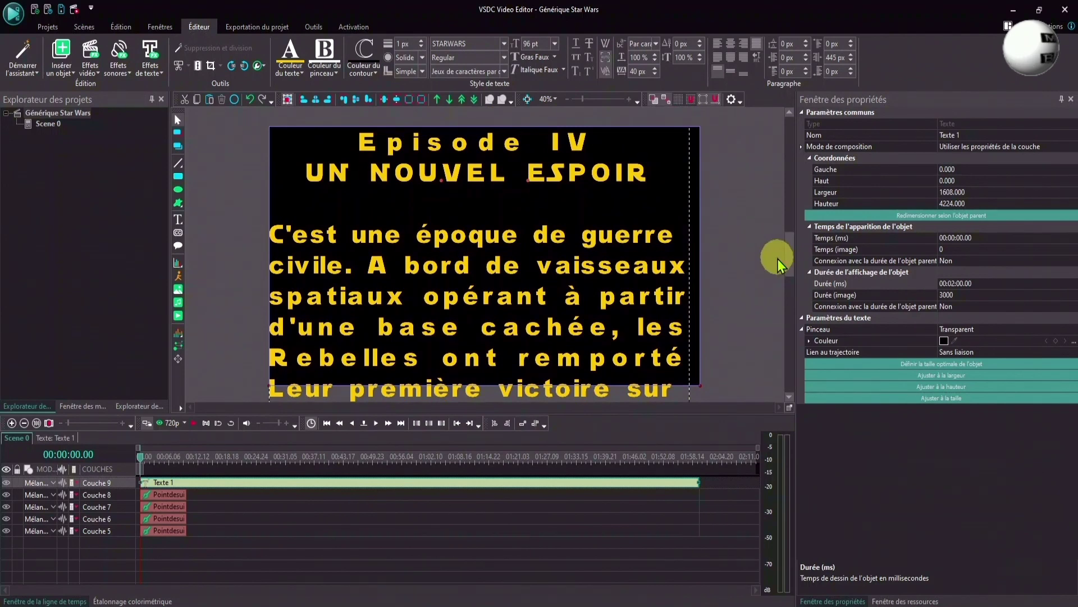
pyautogui.click(946, 222)
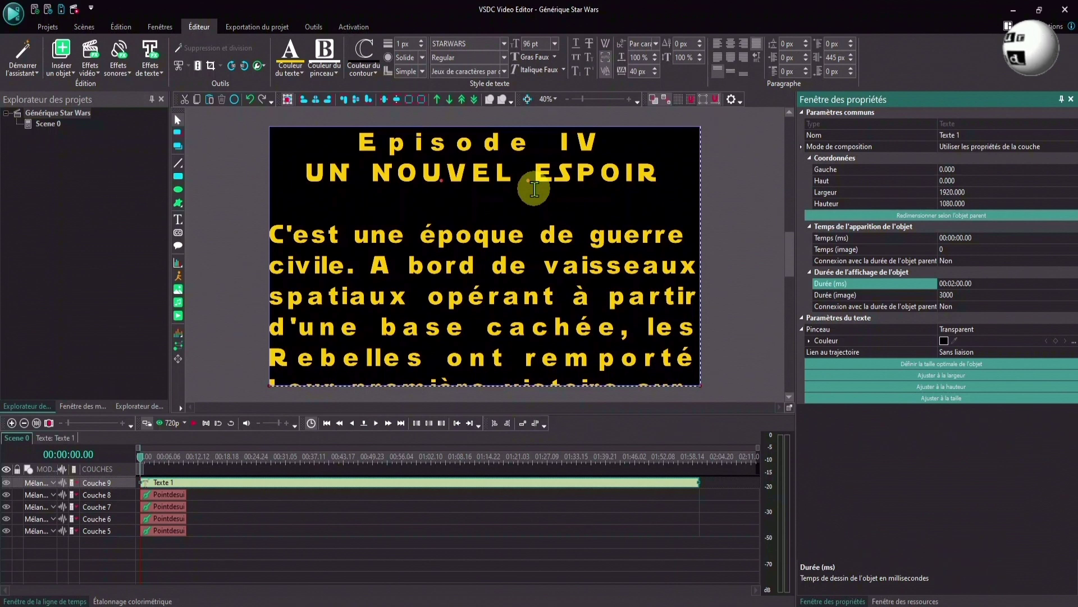
# - Add a Perspective transformation effect to the crawl text, lasting the parent's entire duration
pyautogui.click(91, 69)
pyautogui.moveTo(103, 126)
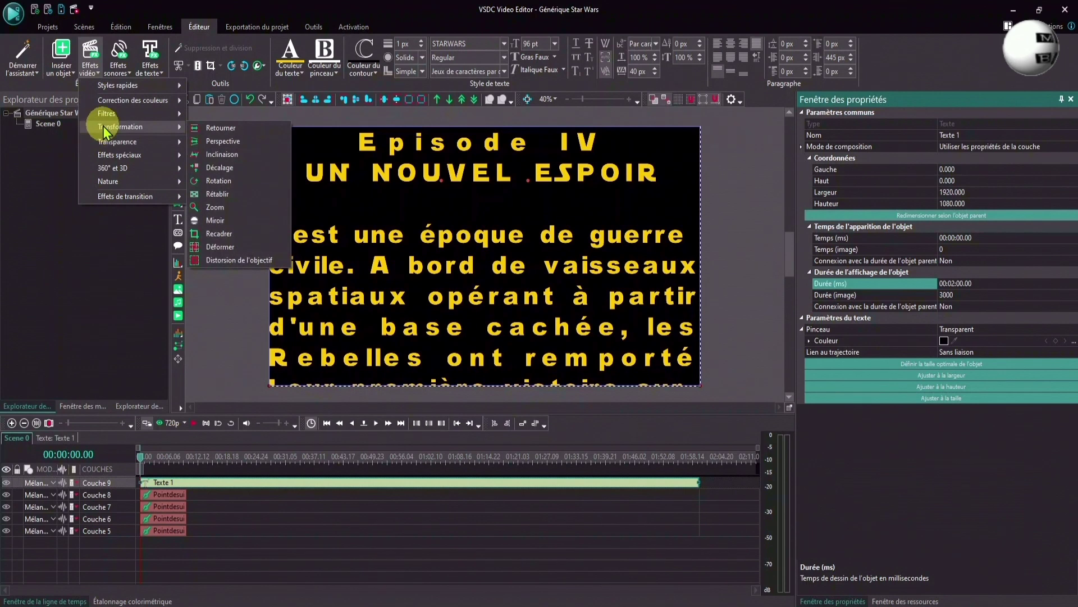
pyautogui.click(222, 143)
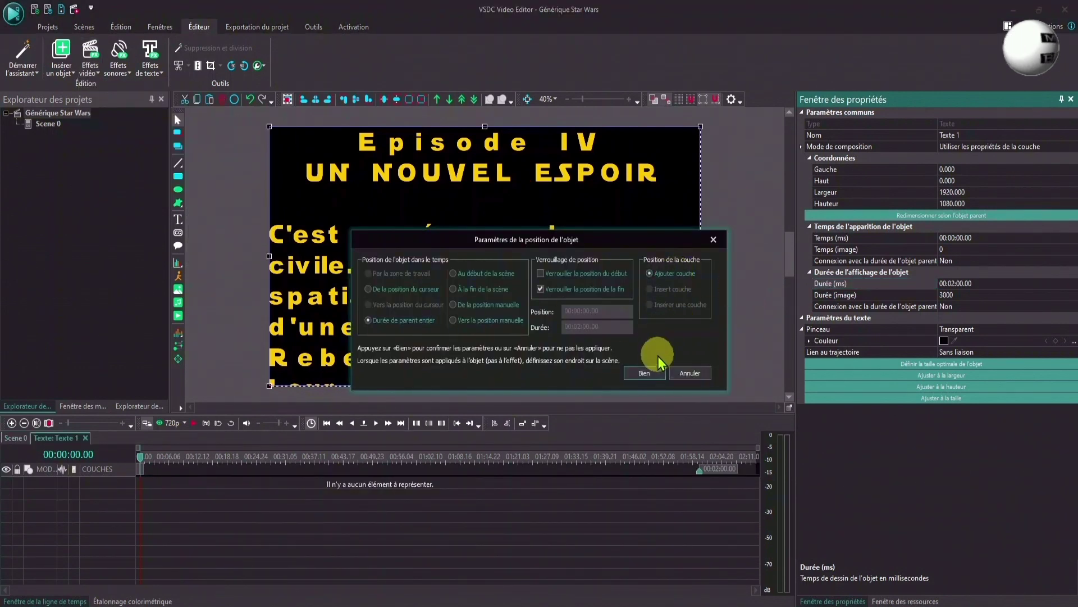
pyautogui.click(655, 375)
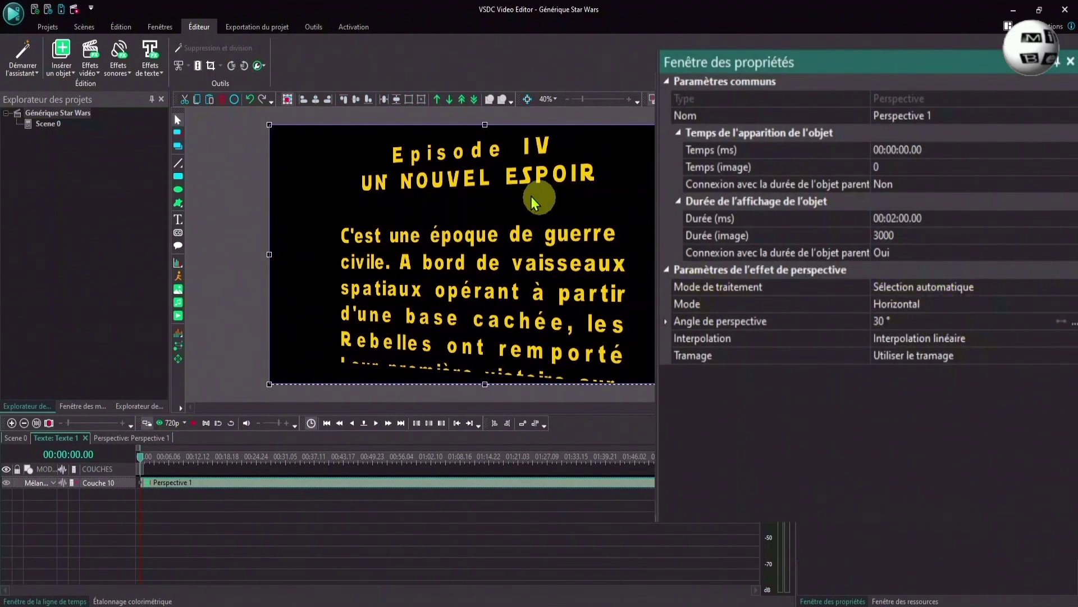
# - Try the Verticale mode on the perspective effect, and set the mode to "Associer aux points de service"
pyautogui.click(921, 304)
pyautogui.click(908, 340)
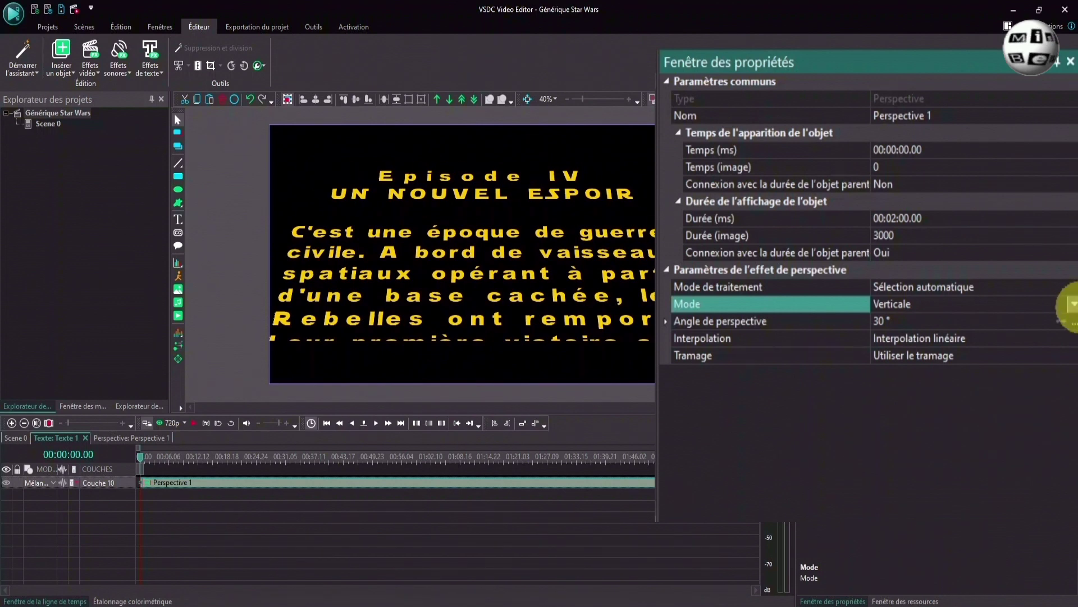
pyautogui.click(1073, 304)
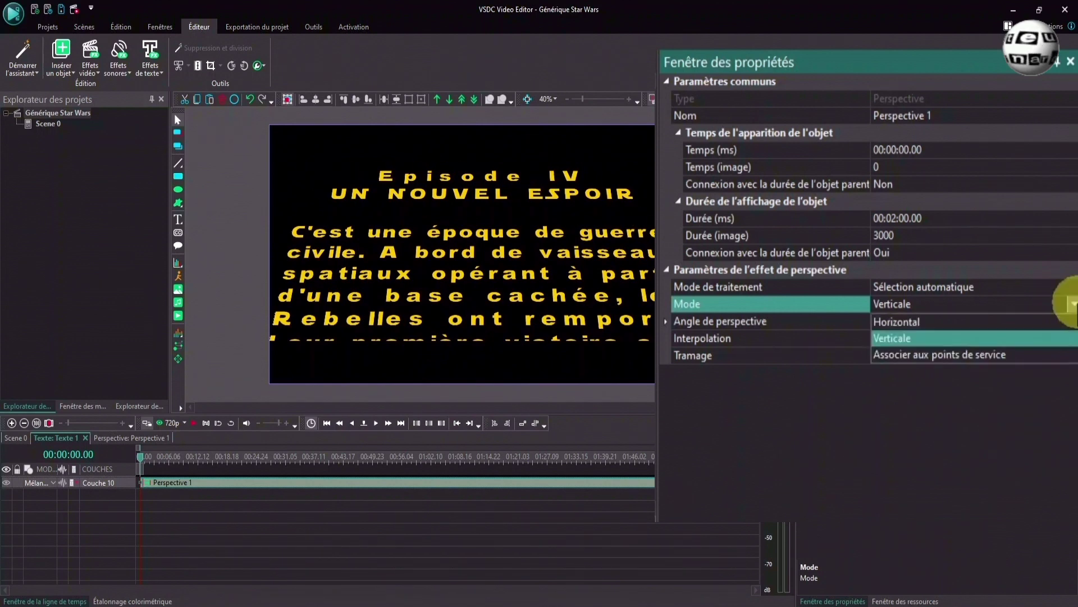
pyautogui.click(925, 356)
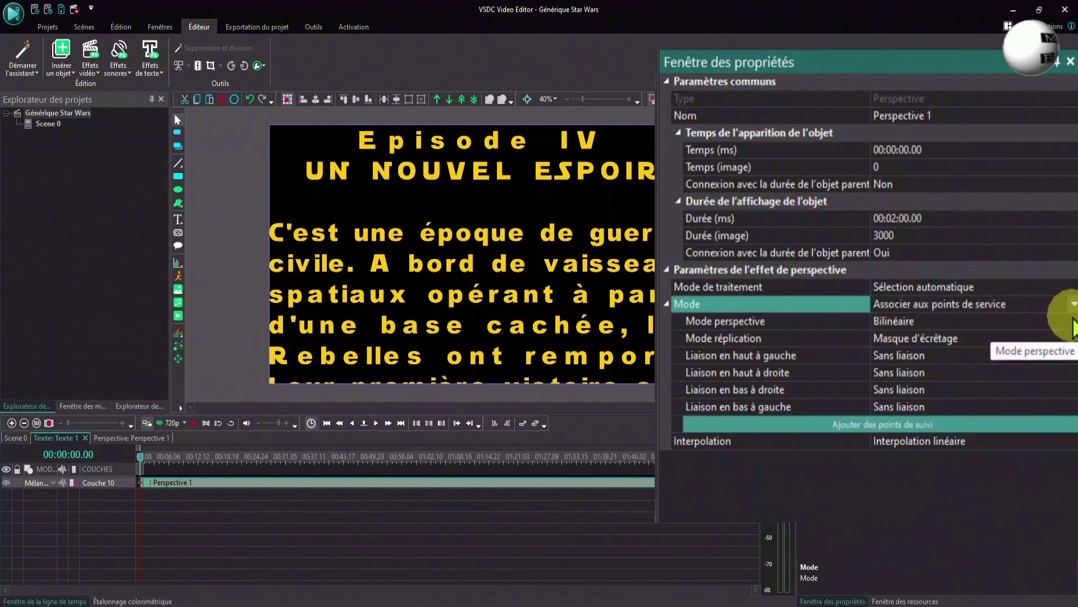
# - Set the effect's perspective mode to Perspective and link its upper-left corner to Pointdesuivi 1 and upper-right corner to Pointdesuivi 2
pyautogui.click(1062, 320)
pyautogui.click(903, 372)
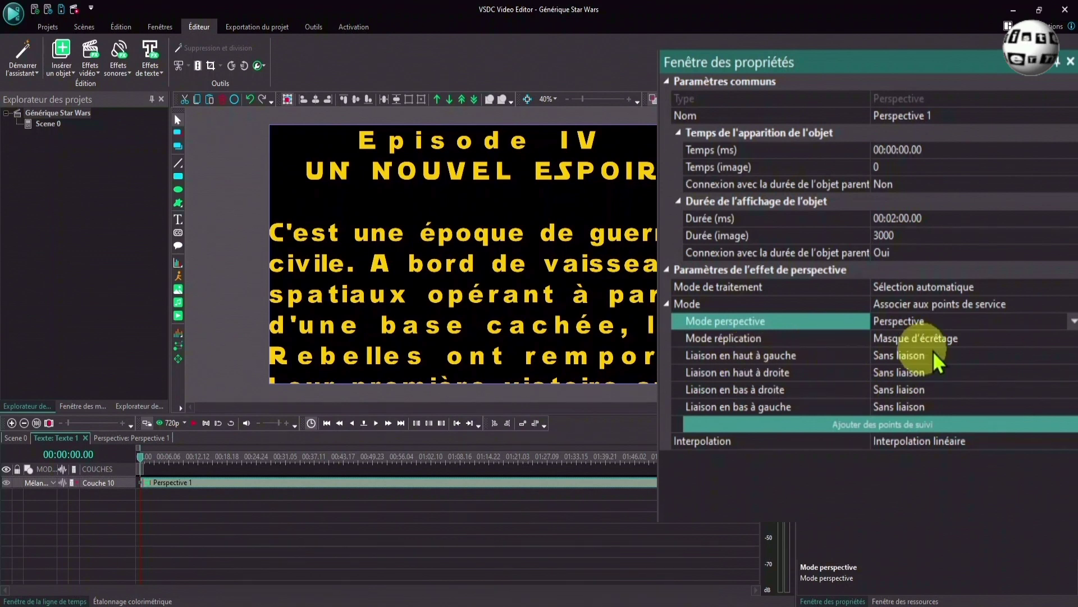
pyautogui.click(1070, 355)
pyautogui.click(1072, 355)
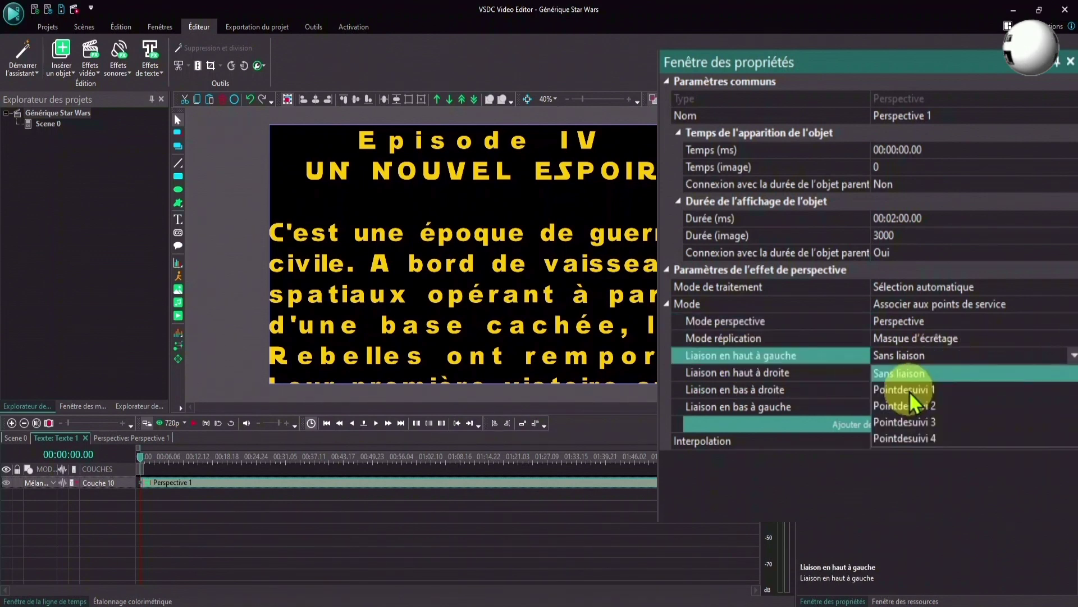
pyautogui.click(909, 390)
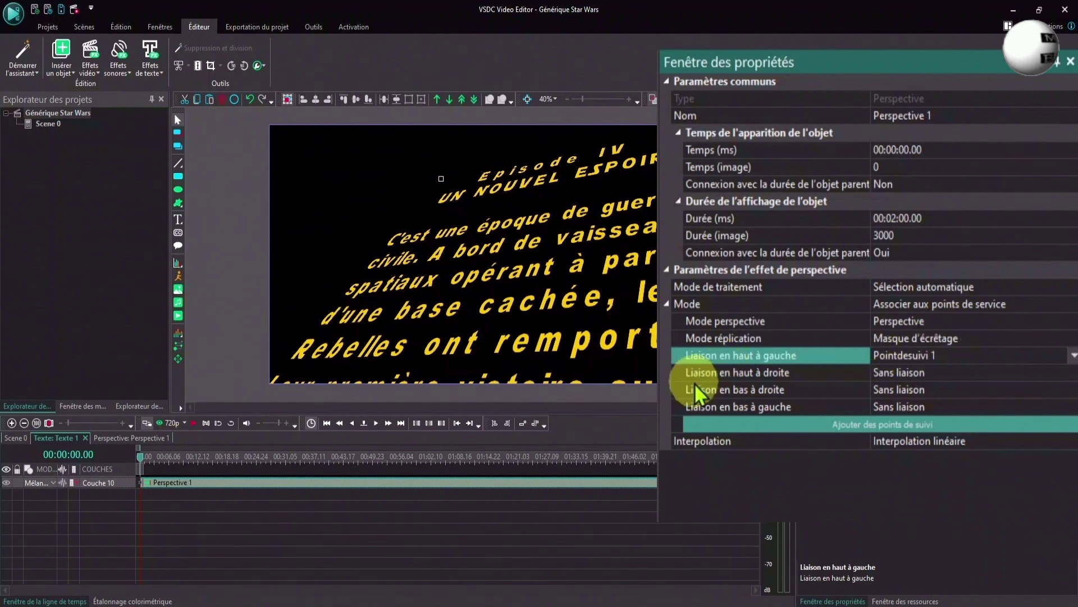
pyautogui.click(1071, 372)
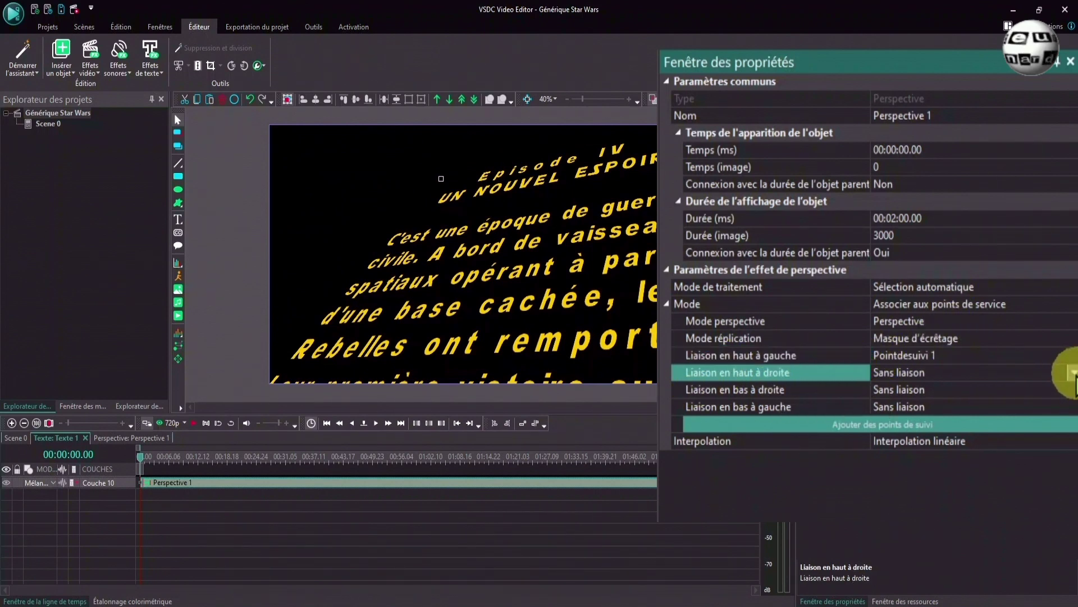
pyautogui.click(1073, 373)
pyautogui.click(915, 423)
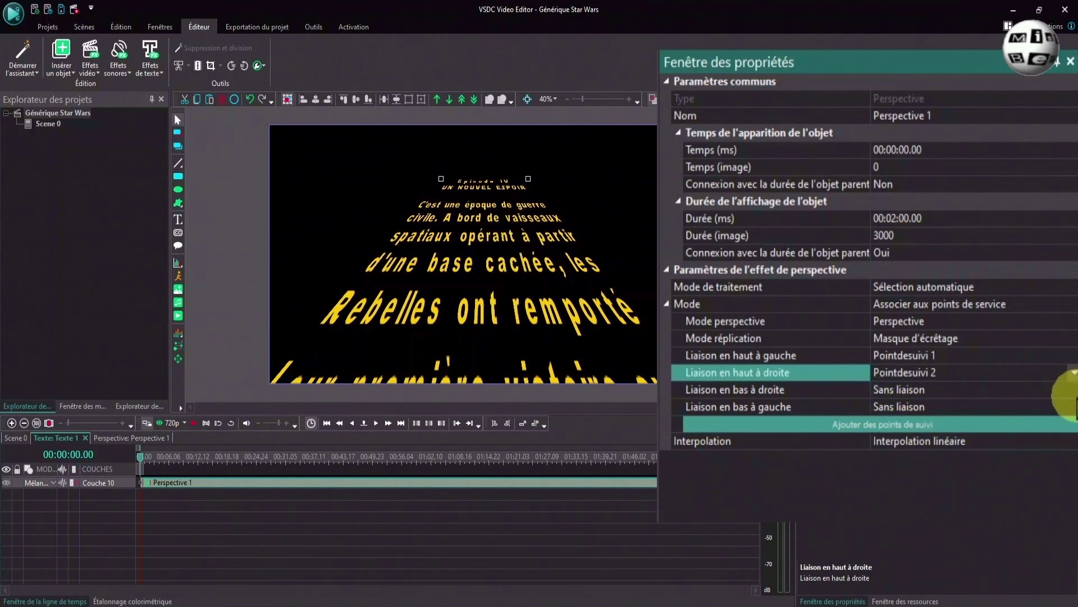
# - Link the perspective effect's lower-right corner to Pointdesuivi 3 and its lower-left corner to Pointdesuivi 4
pyautogui.click(1072, 390)
pyautogui.click(1073, 389)
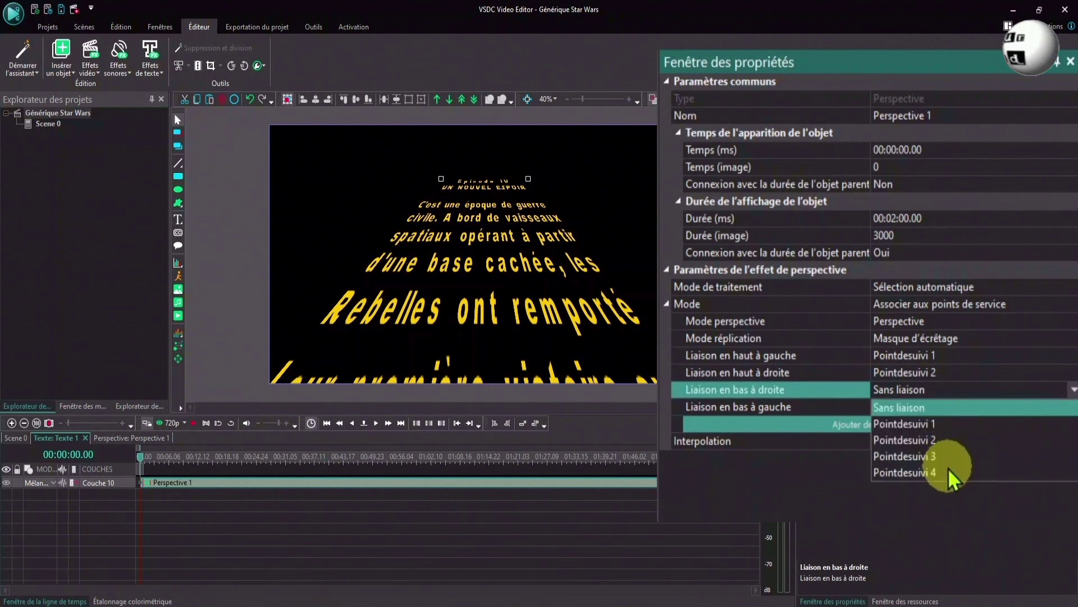
pyautogui.click(931, 455)
pyautogui.click(1073, 407)
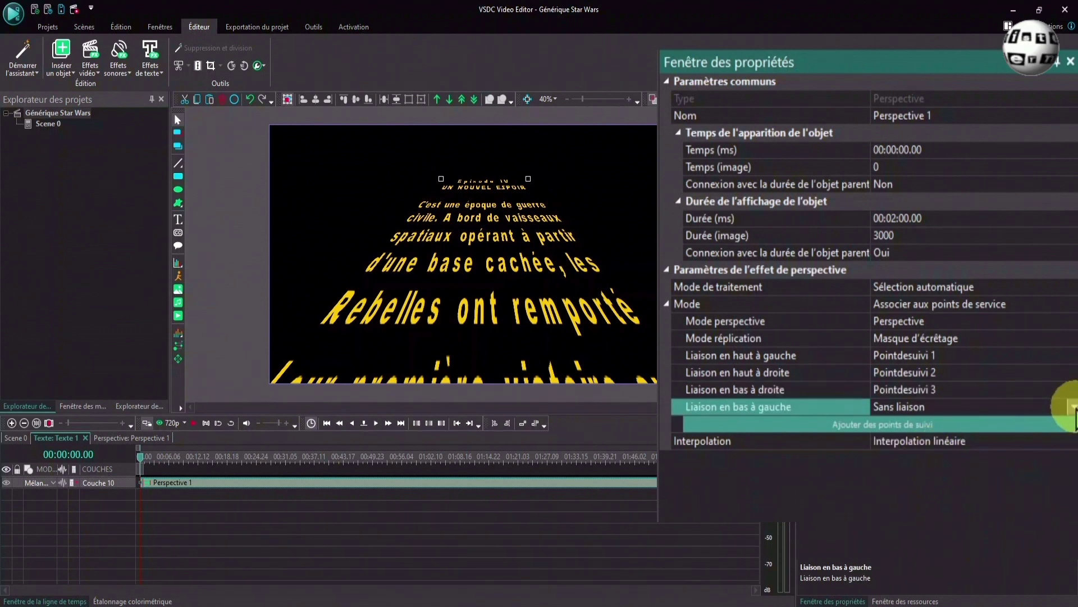
pyautogui.click(1073, 406)
pyautogui.click(917, 493)
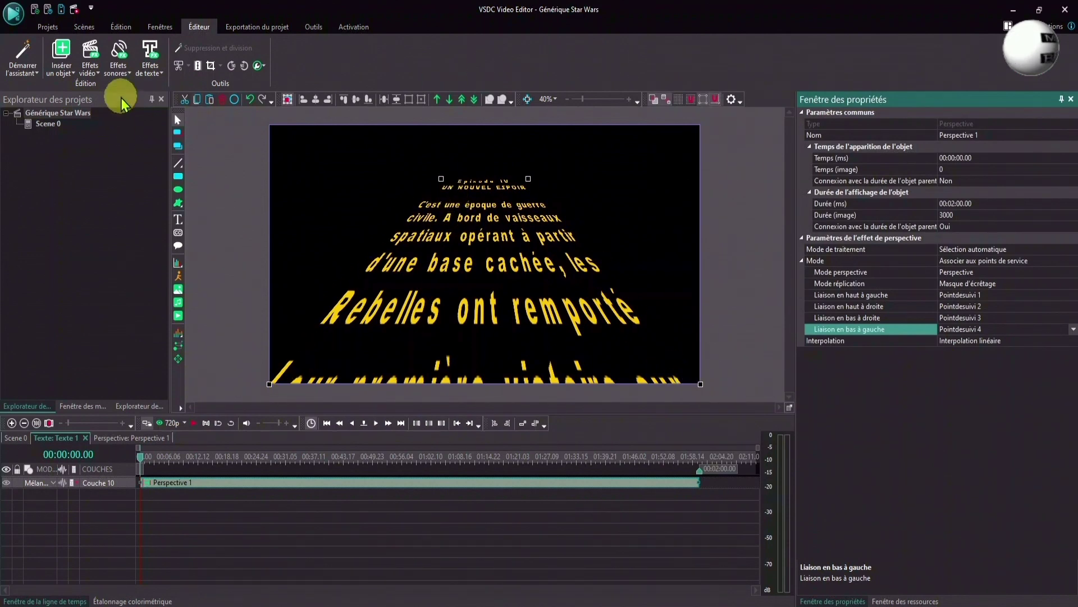
# - Add a Texte défilant text effect to the crawl text, lasting the parent's entire duration
pyautogui.click(150, 67)
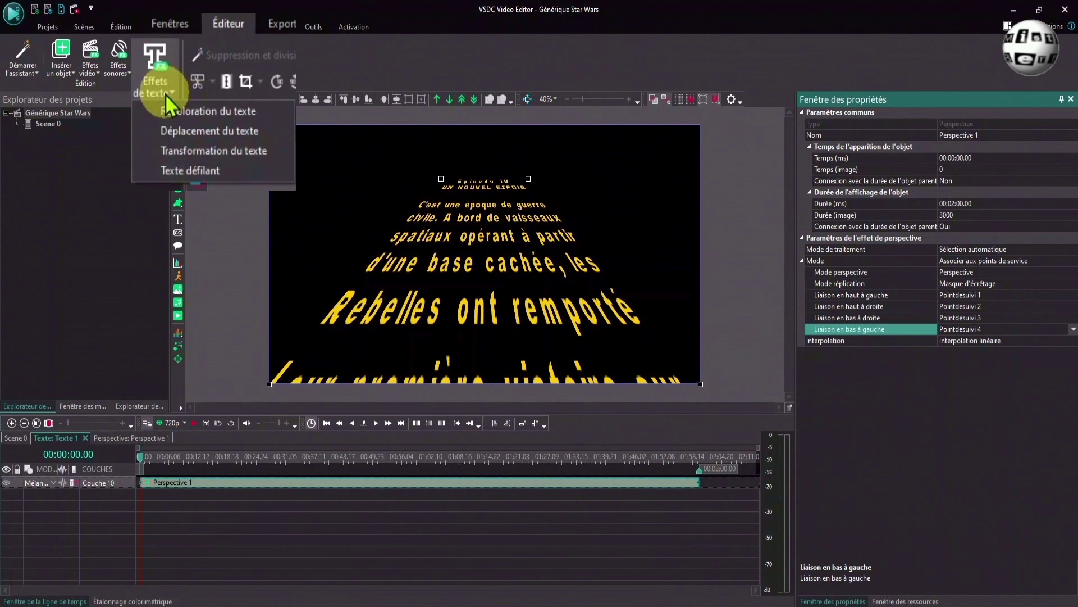
pyautogui.click(168, 167)
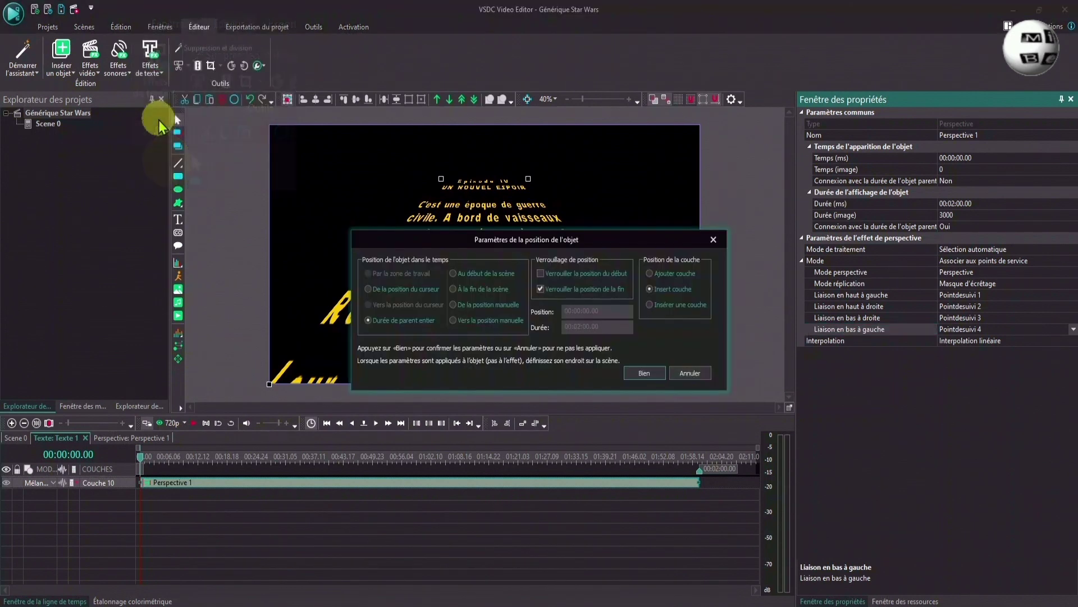
pyautogui.click(645, 373)
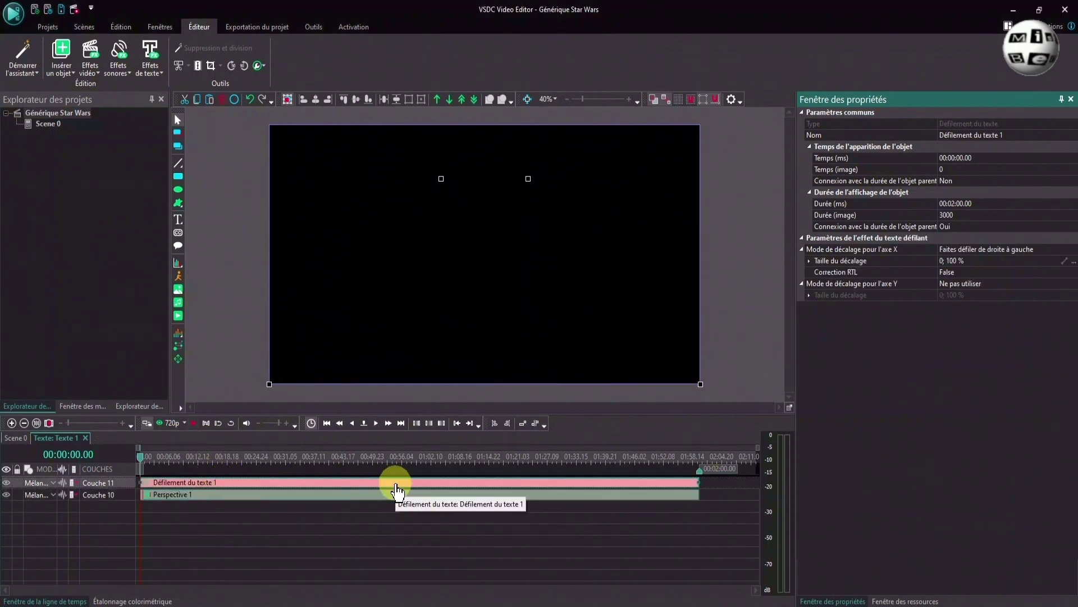
# - Set the scrolling effect's X-axis offset mode to "Ne pas utiliser" and its Y-axis mode to "Faites défiler de bas en haut"
pyautogui.click(1033, 292)
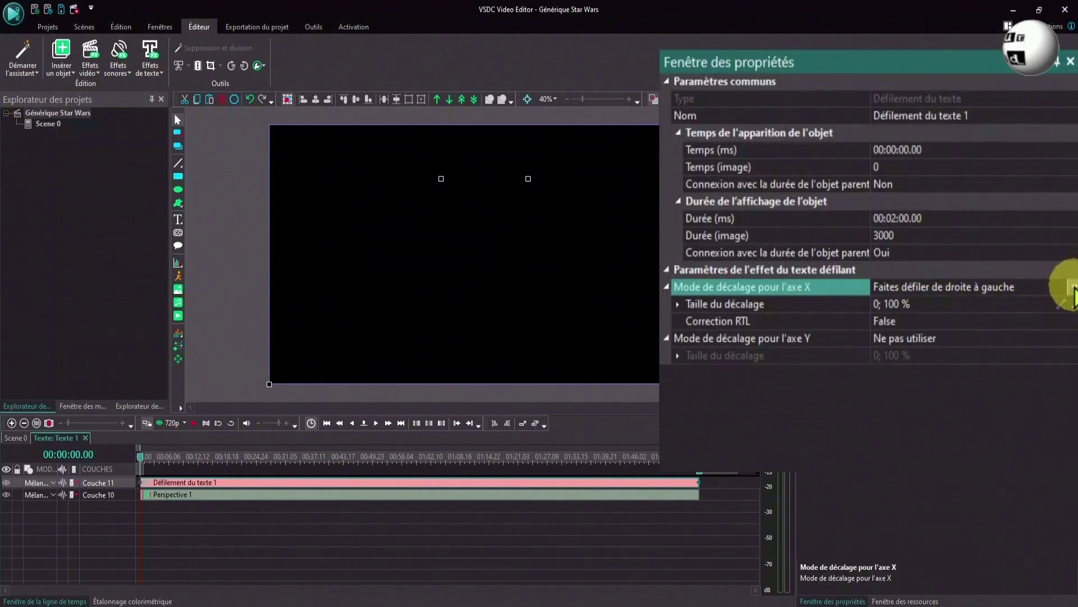
pyautogui.click(1073, 286)
pyautogui.click(907, 308)
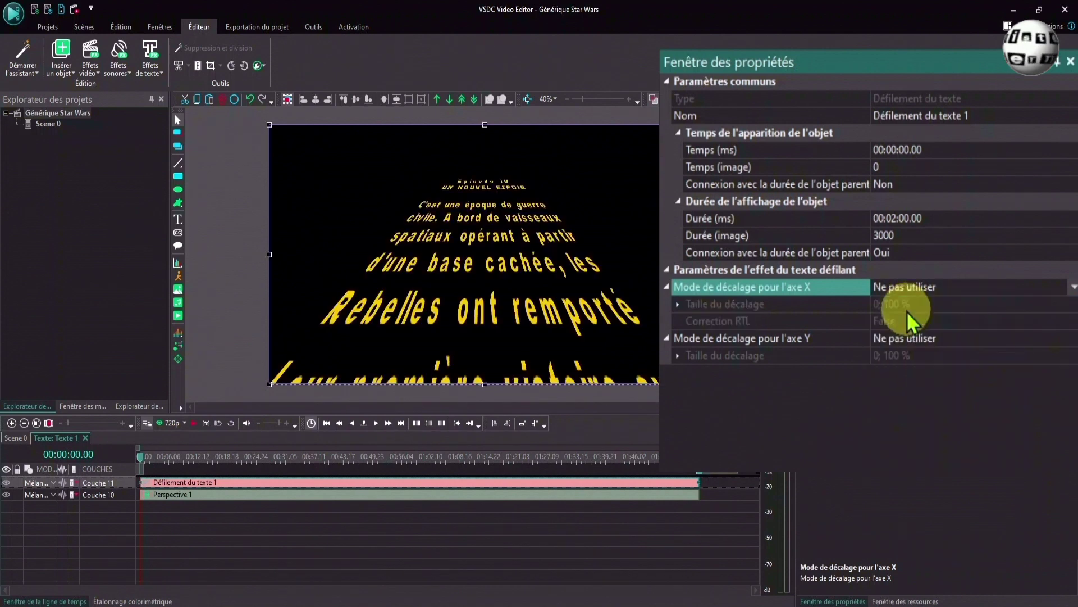
pyautogui.click(1071, 338)
pyautogui.click(1072, 340)
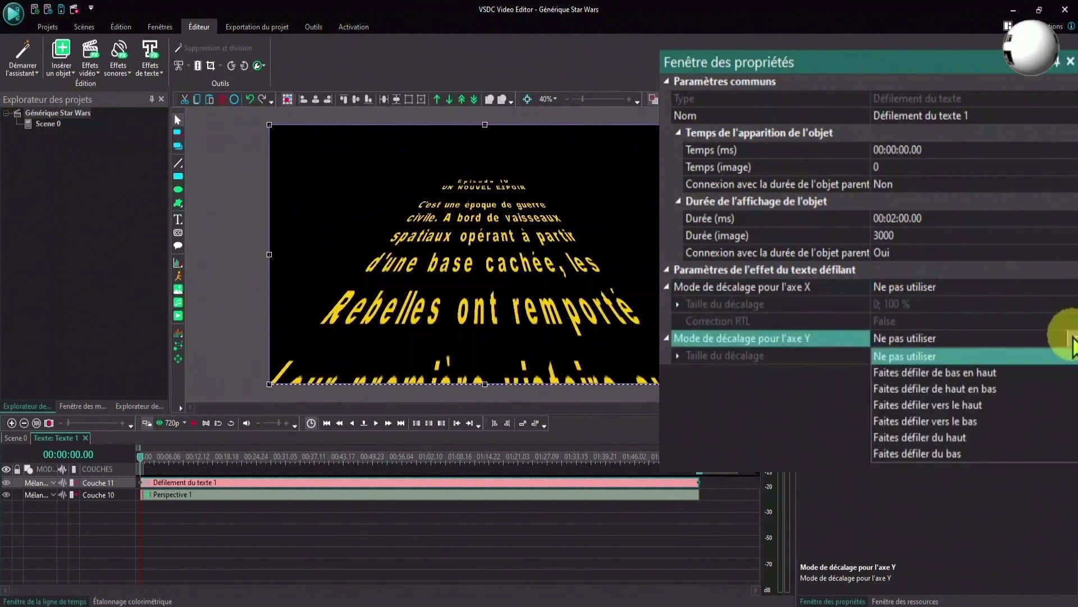
pyautogui.click(988, 373)
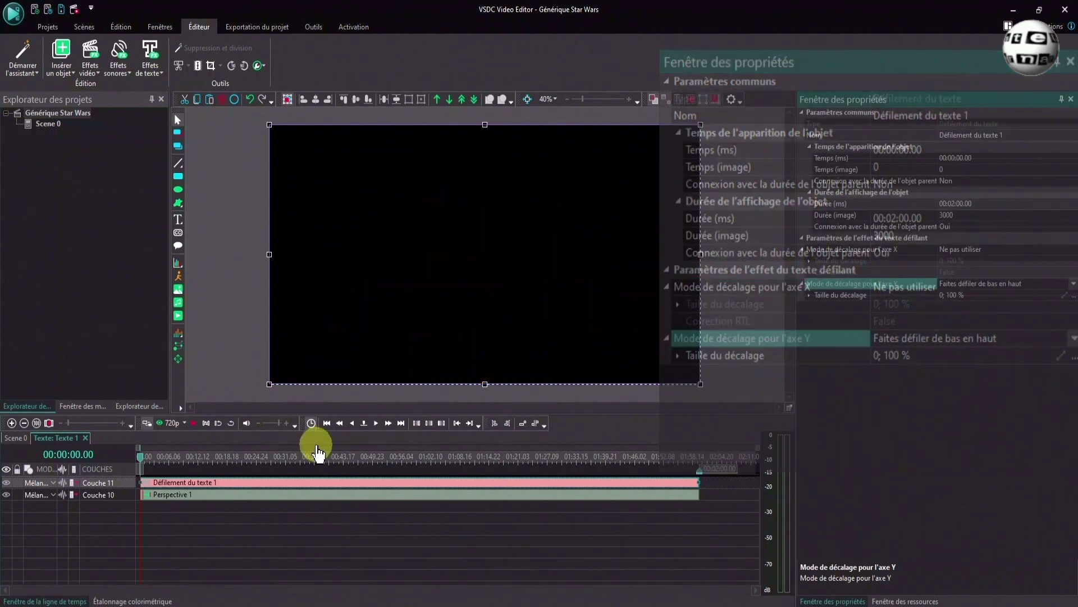
# - Preview the scrolling crawl text and stop playback after the first lines of the story
pyautogui.click(193, 423)
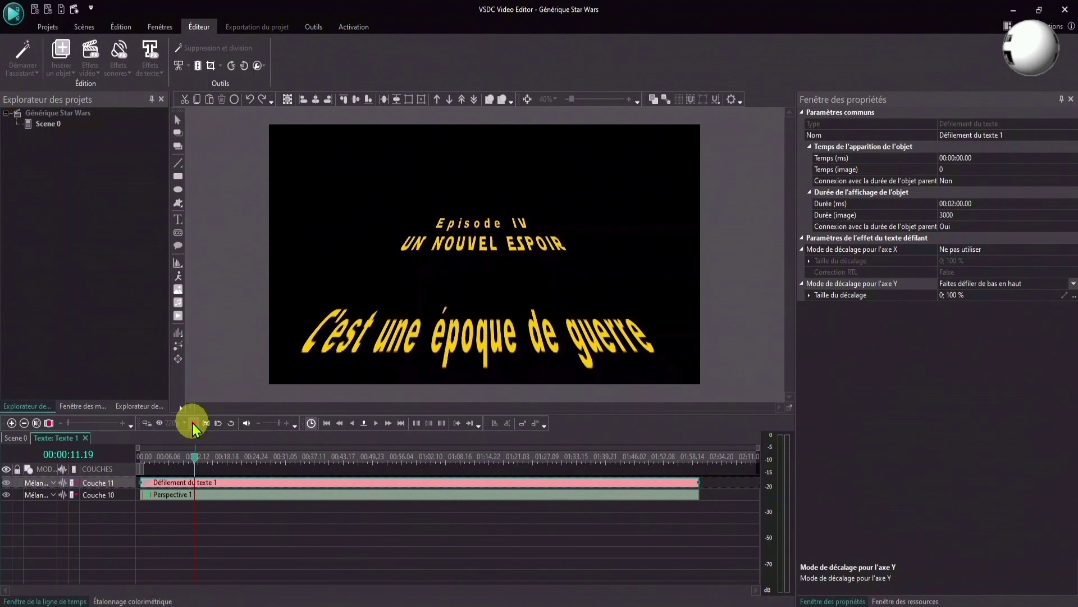
pyautogui.click(191, 423)
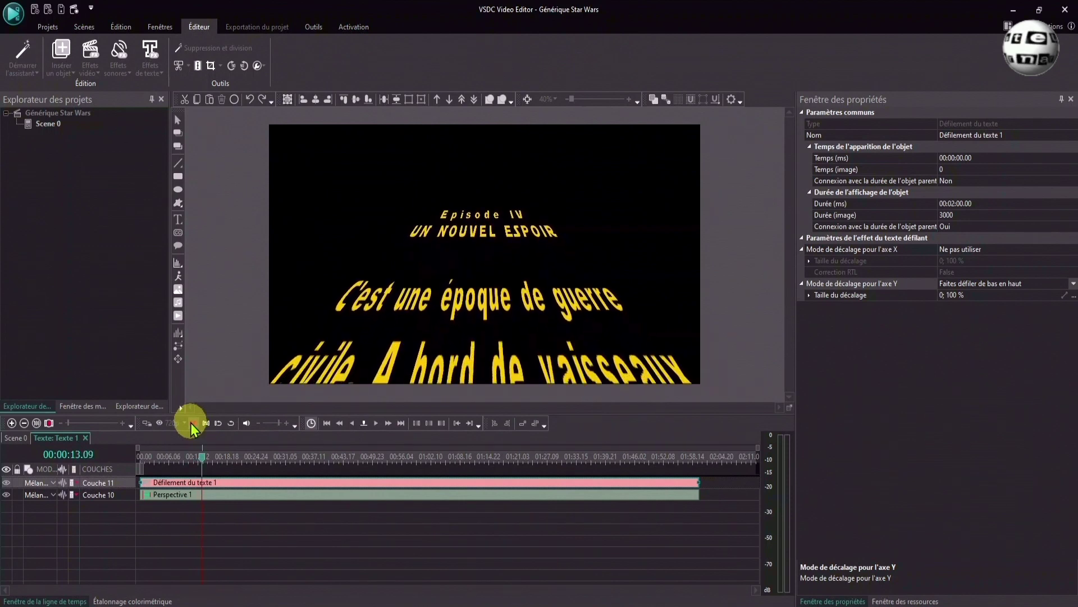
pyautogui.click(429, 310)
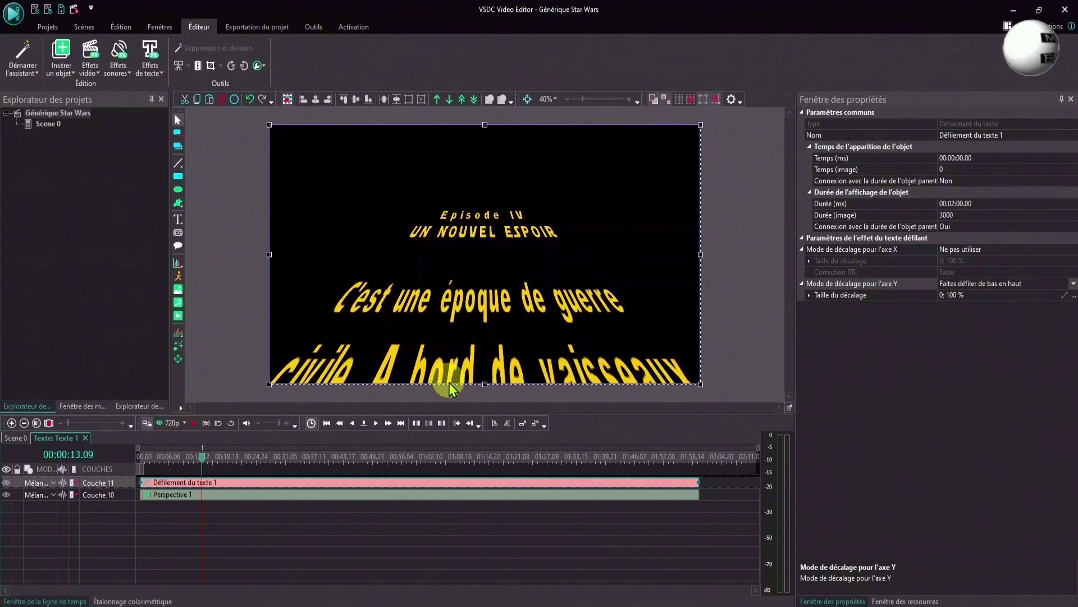
# - Set the crawl text's vertical character scale to 50 % in Scene 0 and resize the text object to its parent's dimensions, 1920 by 1080
pyautogui.click(17, 438)
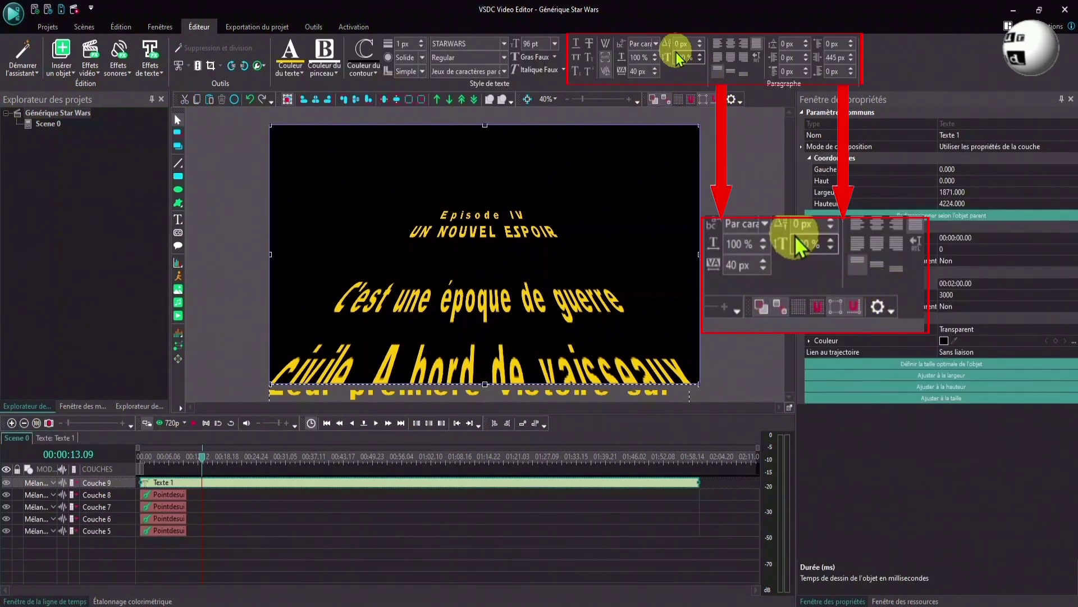
pyautogui.scroll(-6, 695, 59)
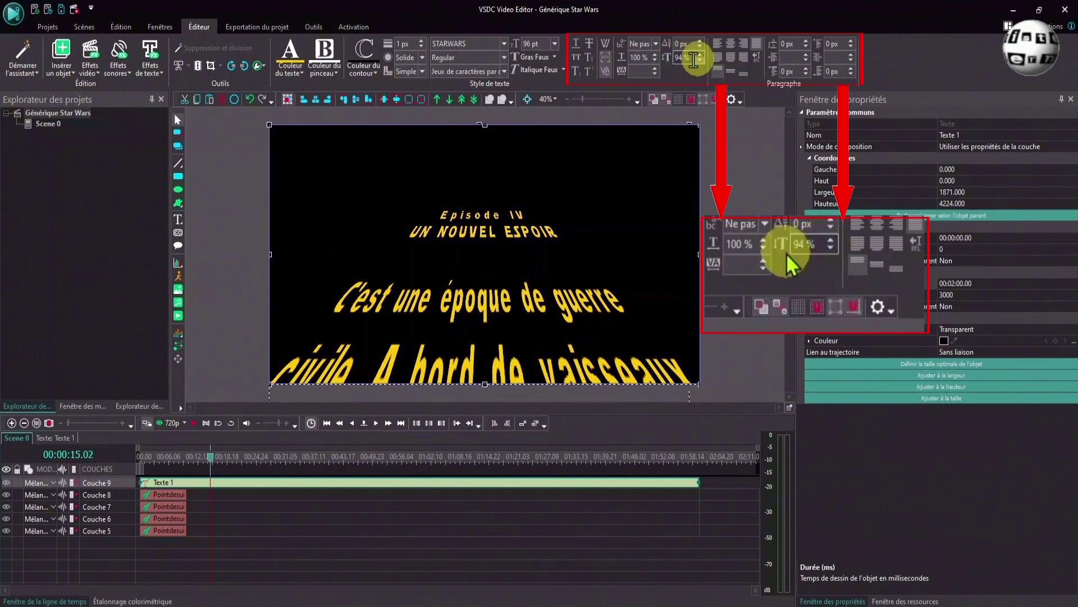
pyautogui.click(686, 57)
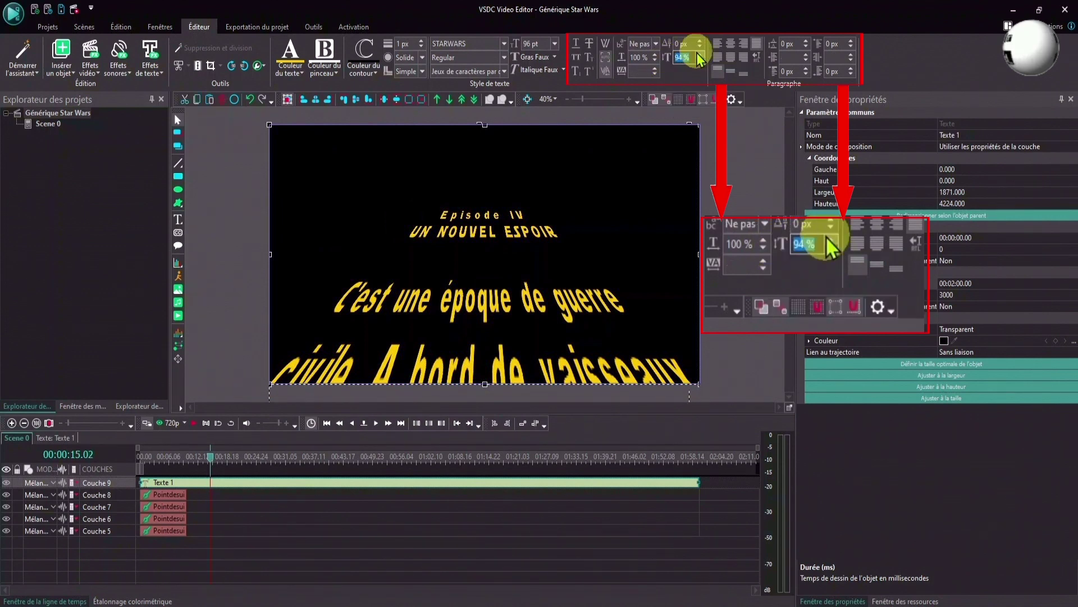
pyautogui.write('50')
pyautogui.press('Return')
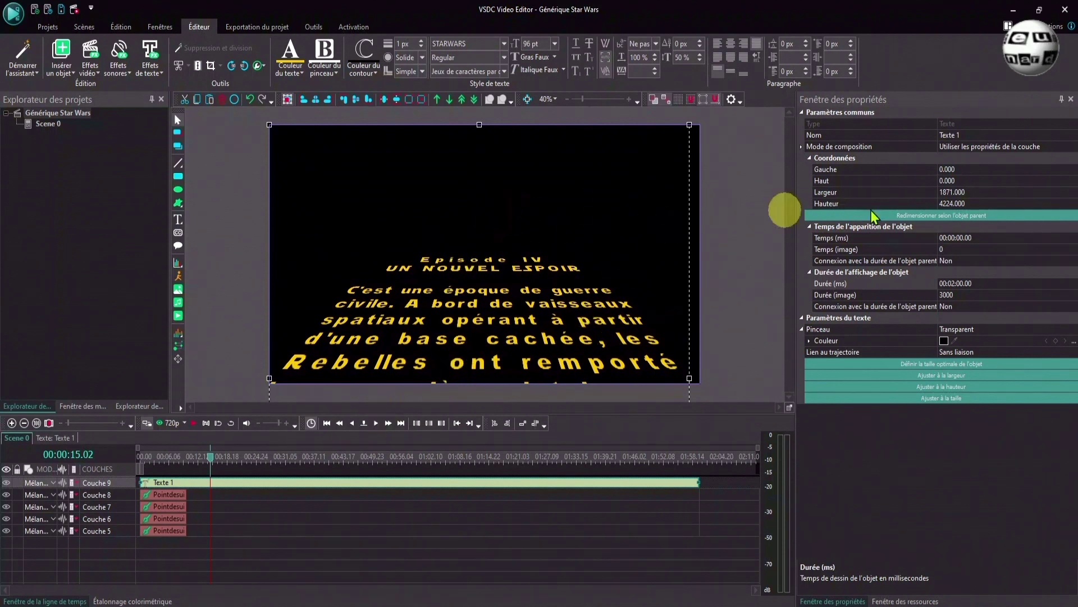
pyautogui.click(954, 216)
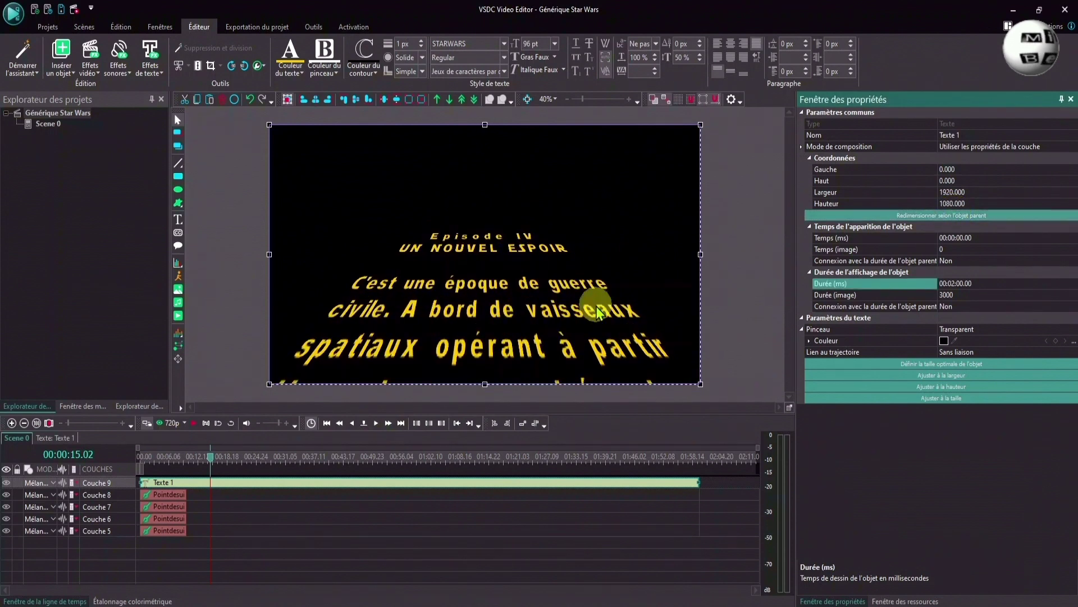
# - Preview the flattened crawl text in Scene 0 from the beginning of the timeline
pyautogui.click(326, 424)
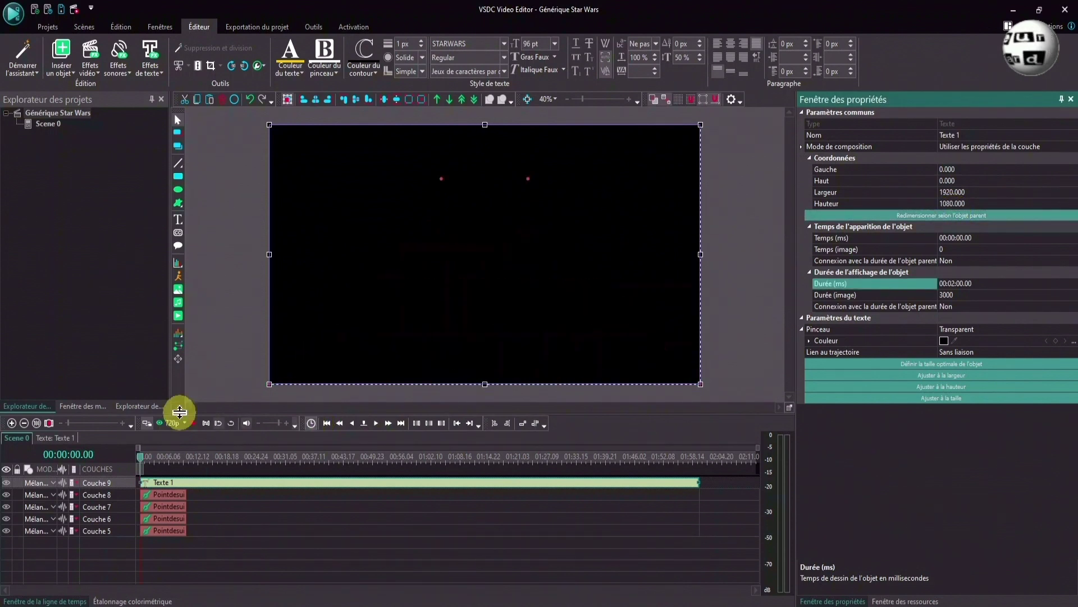
pyautogui.click(193, 424)
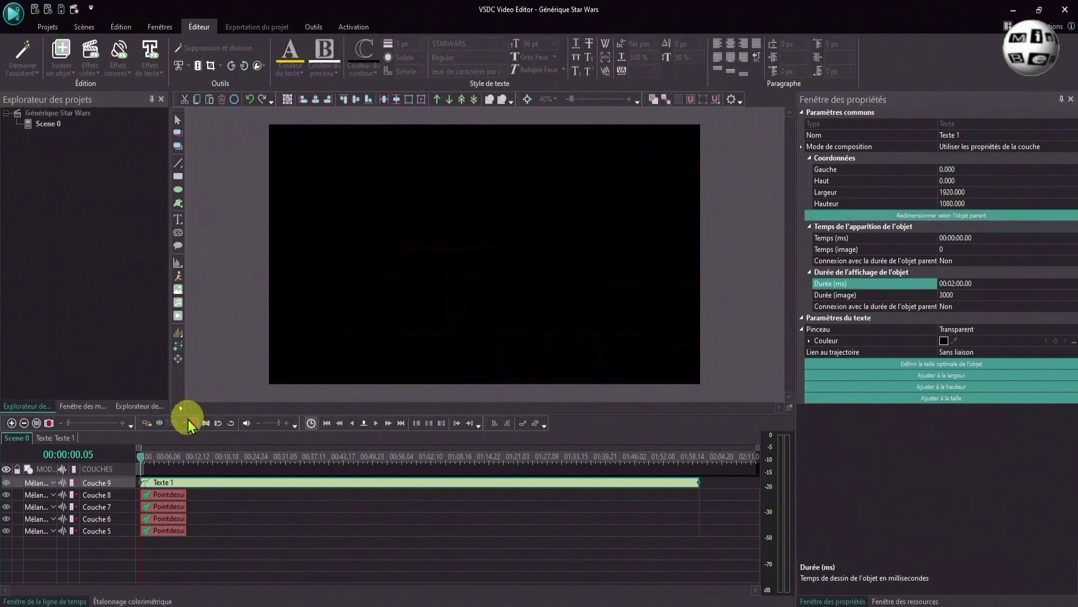